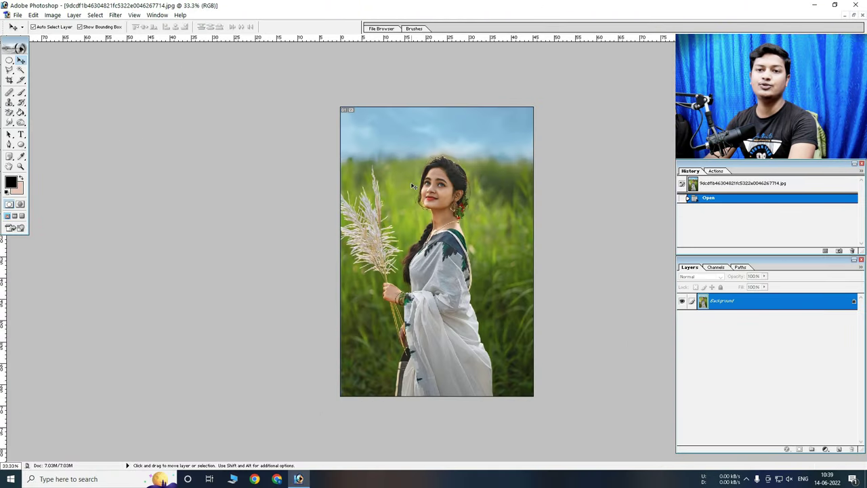
Zoom into the portrait, duplicate the Background layer as Background copy, and select the copy
{"action": "key", "text": "z"}
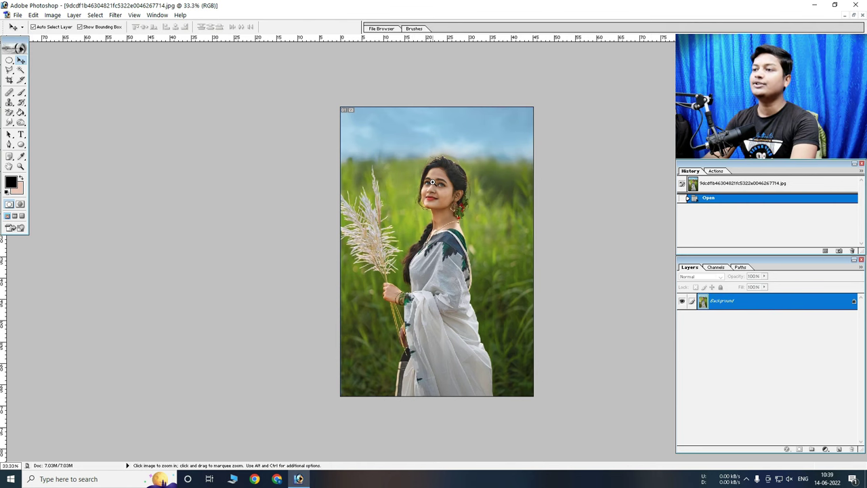
{"action": "left_click", "coordinate": [434, 176]}
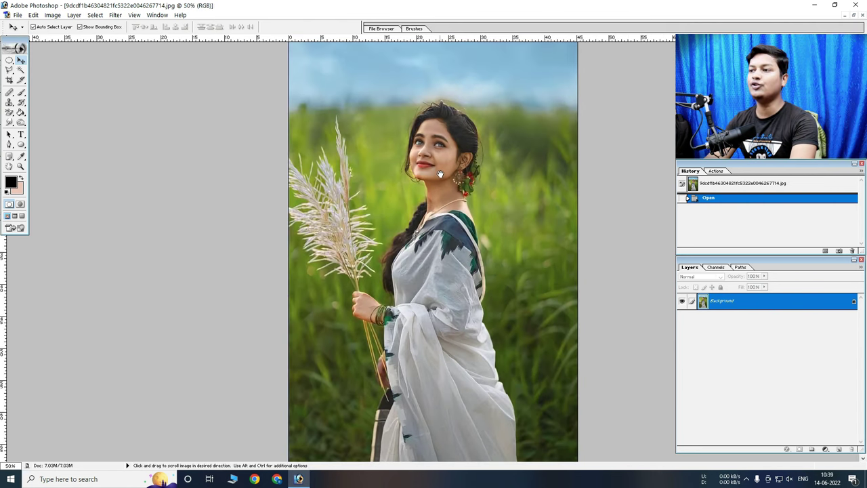
{"action": "left_click", "coordinate": [440, 204], "text": "alt"}
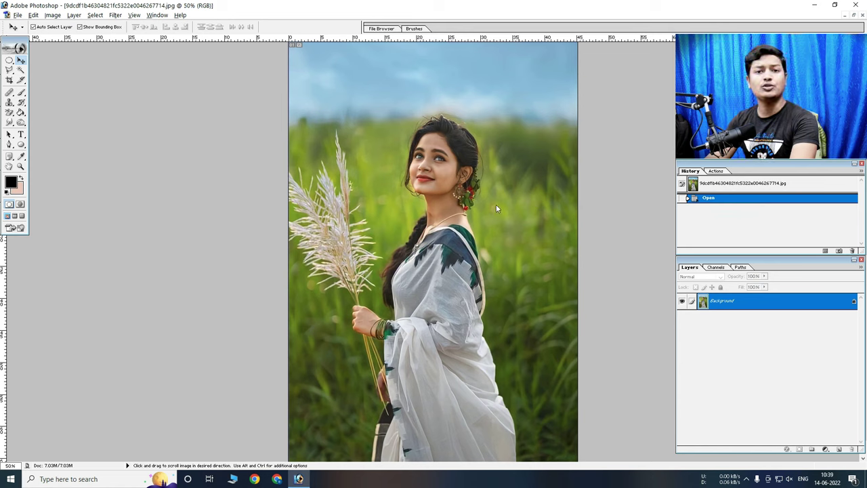
{"action": "right_click", "coordinate": [764, 311]}
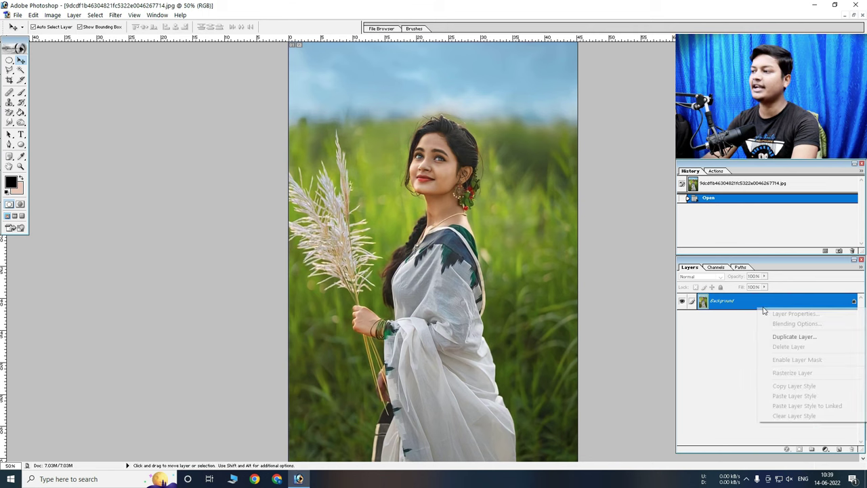
{"action": "left_click", "coordinate": [779, 333]}
{"action": "left_click", "coordinate": [381, 147]}
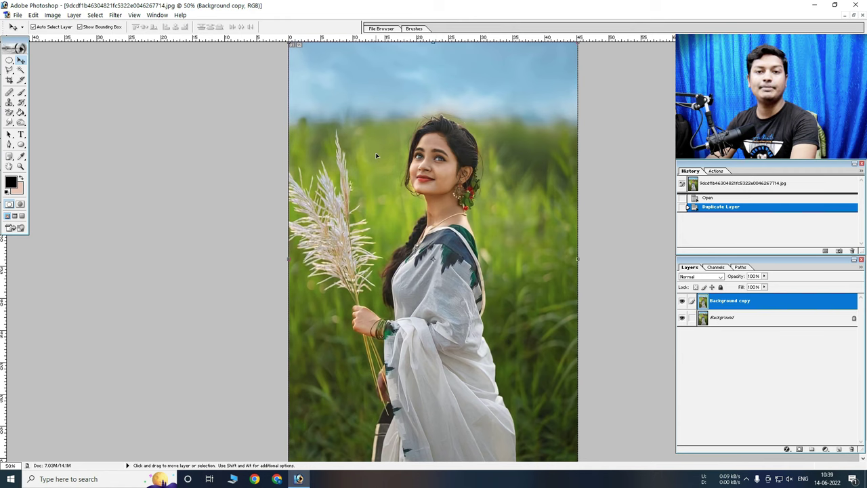
{"action": "left_click", "coordinate": [756, 322]}
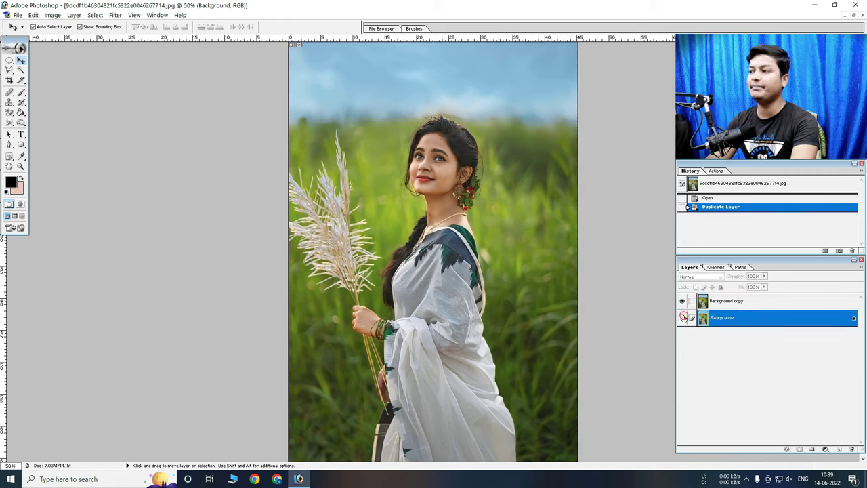
{"action": "left_click", "coordinate": [742, 305]}
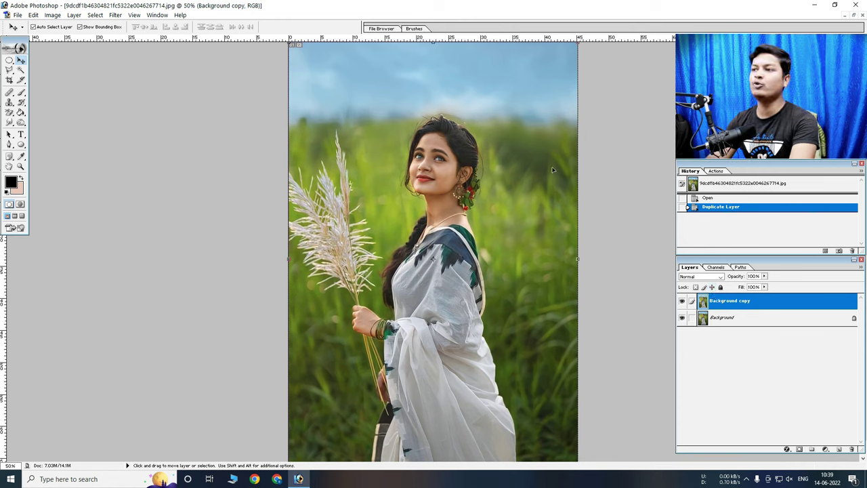
Add a Channel Mixer adjustment with Red output Red 50, Green 100, Blue -100
{"action": "left_click", "coordinate": [825, 448]}
{"action": "left_click", "coordinate": [827, 399]}
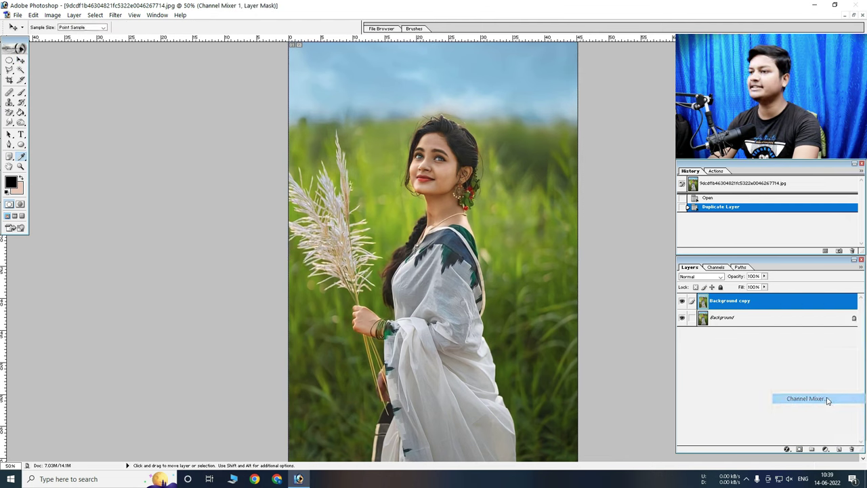
{"action": "left_click_drag", "start_coordinate": [180, 70], "coordinate": [166, 109]}
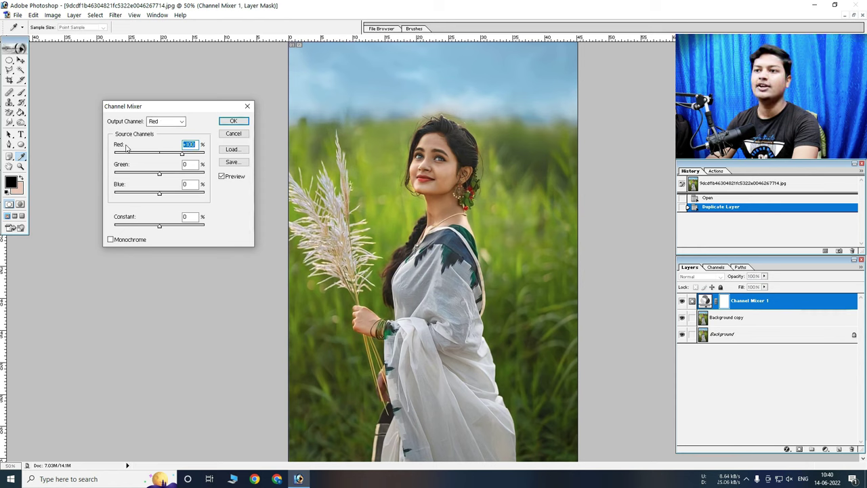
{"action": "type", "text": "50"}
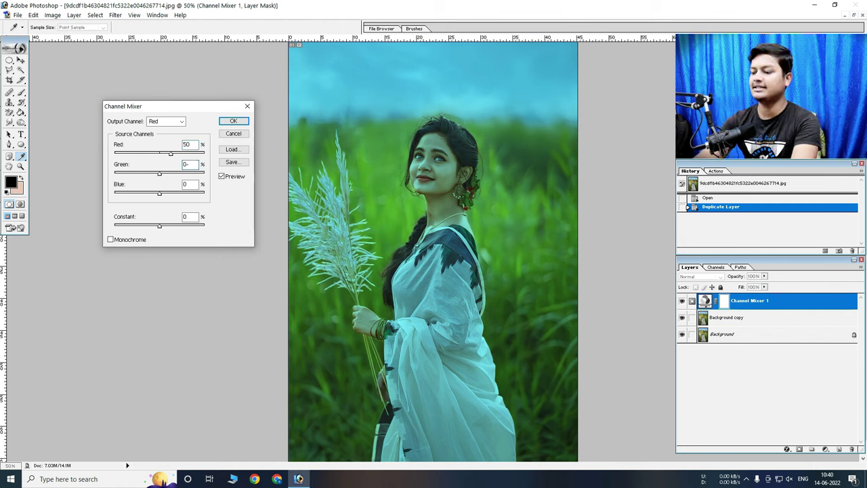
{"action": "type", "text": "100"}
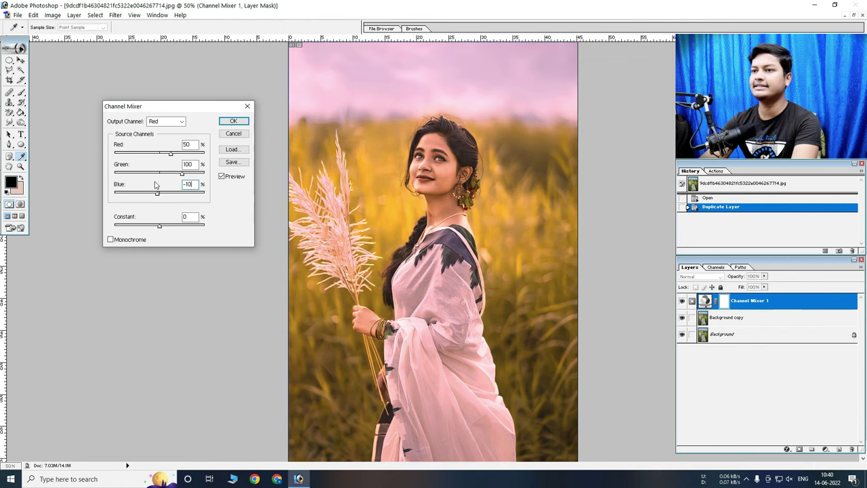
{"action": "type", "text": "0"}
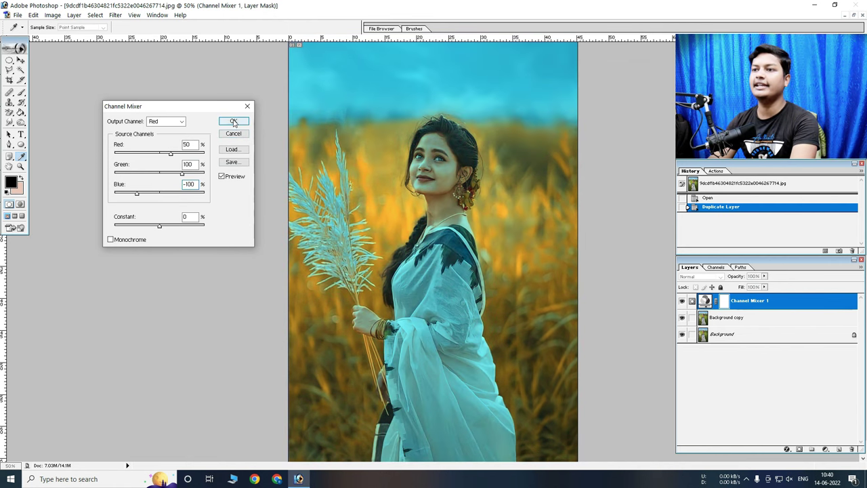
{"action": "left_click", "coordinate": [233, 121]}
{"action": "key", "text": "v"}
{"action": "key", "text": "ctrl+plus"}
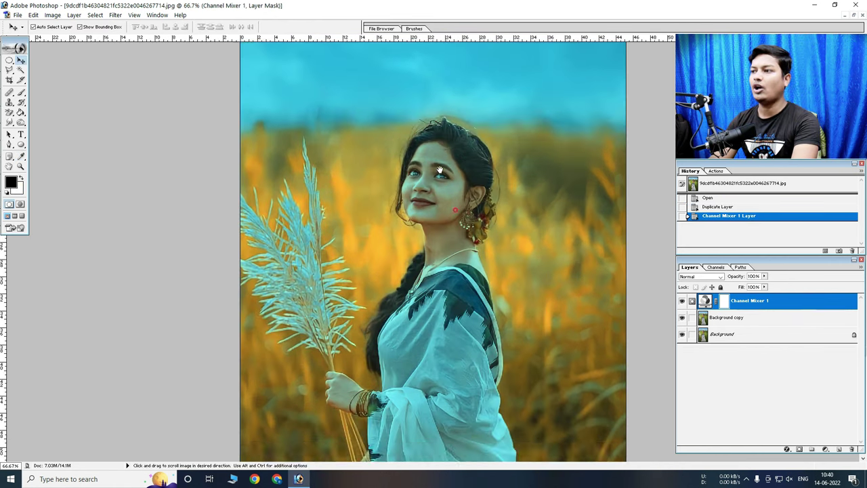
Zoom in on the face and set a smaller brush for the Channel Mixer 1 mask
{"action": "mouse_move", "coordinate": [395, 327]}
{"action": "left_mouse_down"}
{"action": "mouse_move", "coordinate": [385, 84]}
{"action": "mouse_move", "coordinate": [422, 176]}
{"action": "left_mouse_up"}
{"action": "key", "text": "z"}
{"action": "left_click", "coordinate": [421, 176]}
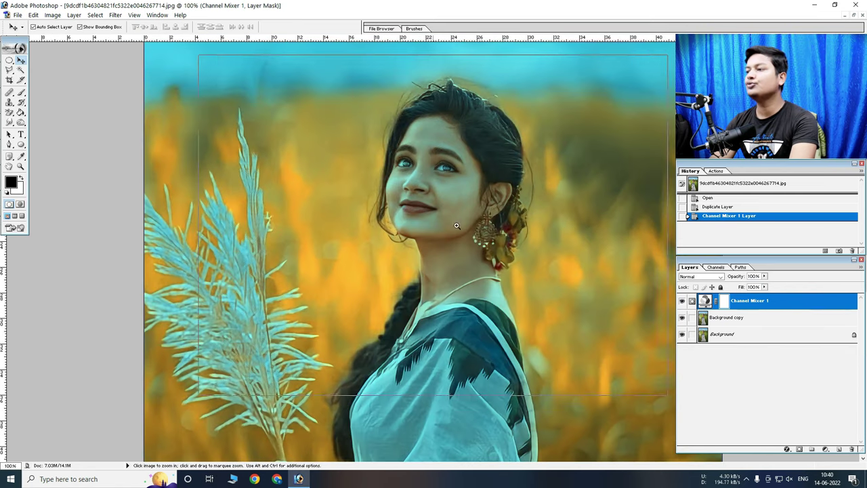
{"action": "left_click", "coordinate": [433, 182]}
{"action": "key", "text": "v"}
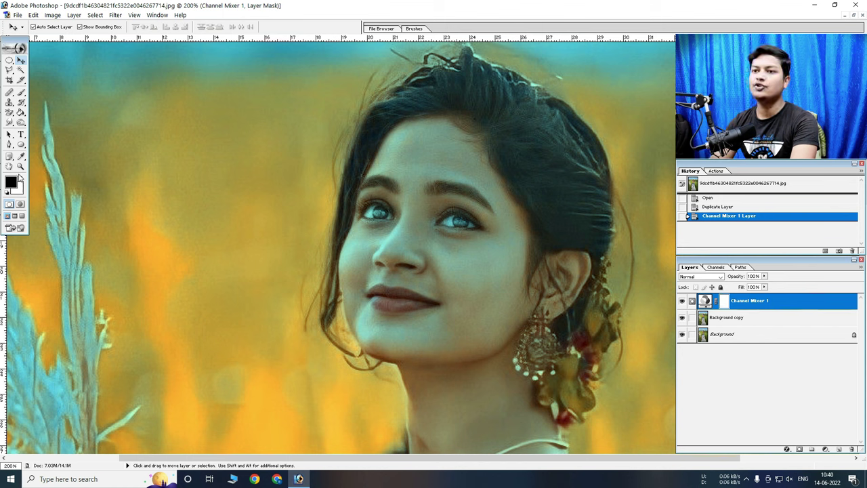
{"action": "left_click", "coordinate": [21, 93]}
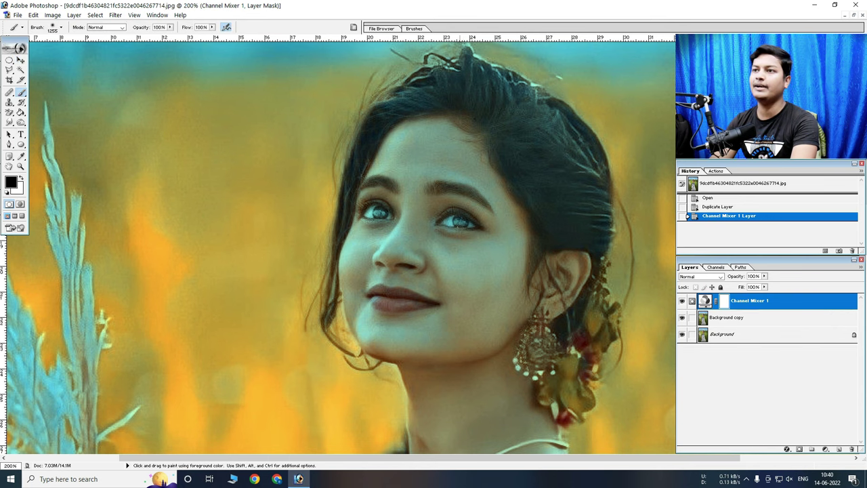
{"action": "key", "text": "ctrl+plus"}
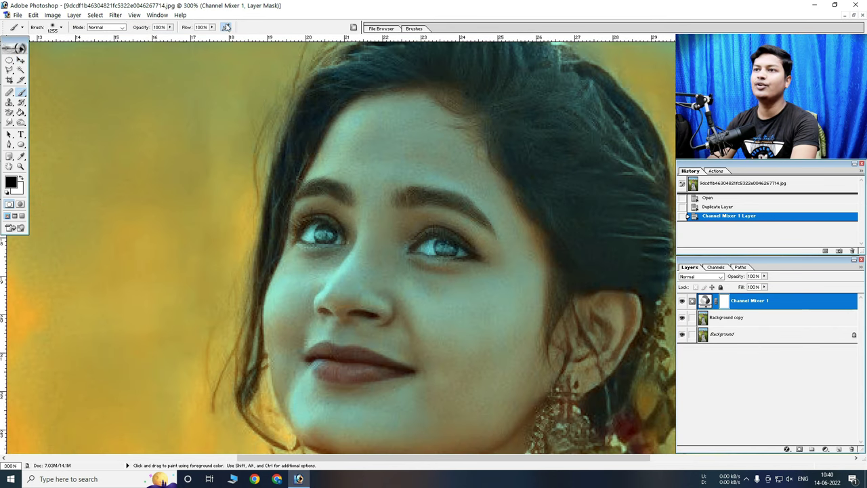
{"action": "left_click_drag", "start_coordinate": [295, 180], "coordinate": [315, 239]}
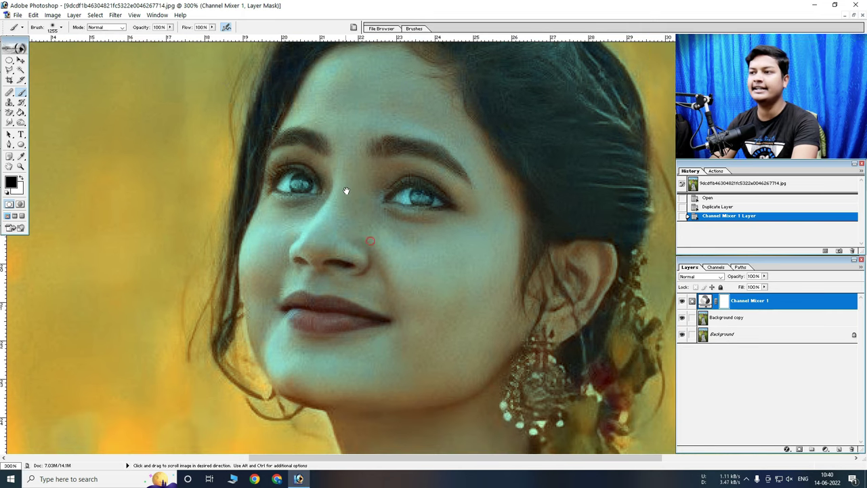
{"action": "right_click", "coordinate": [384, 141]}
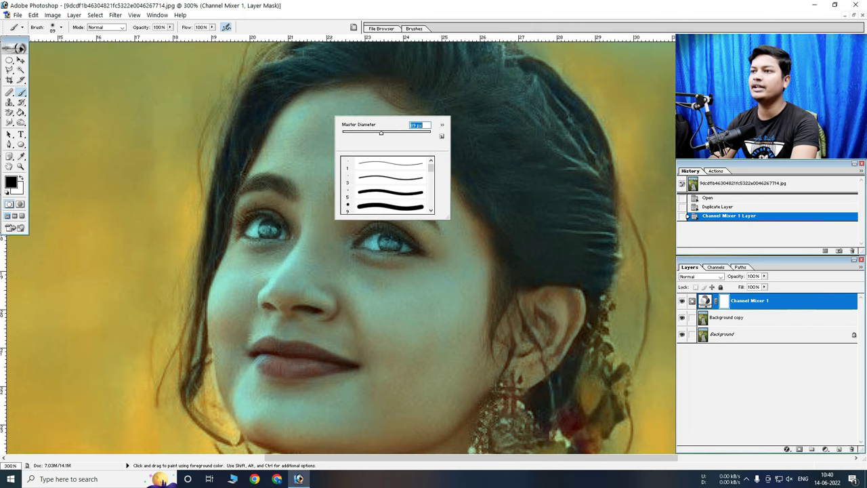
{"action": "key", "text": "Return"}
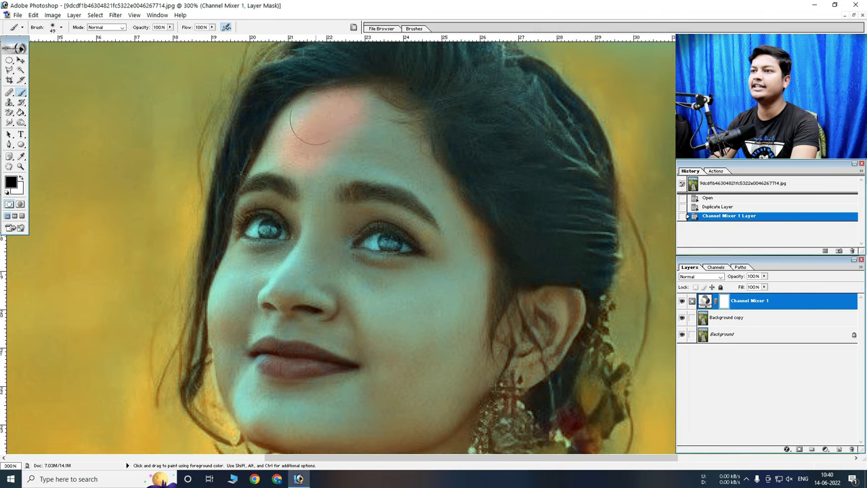
Paint the mask over the forehead, cheeks and neck to remove the teal tint
{"action": "left_click_drag", "start_coordinate": [347, 103], "coordinate": [438, 205]}
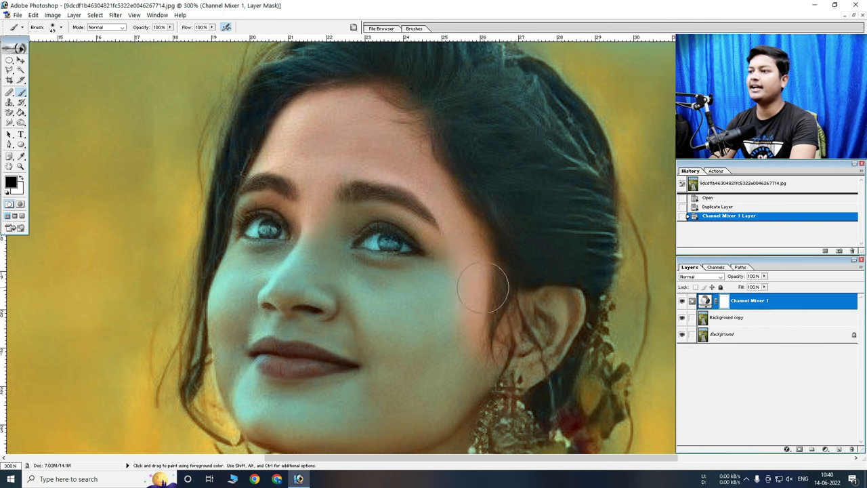
{"action": "left_click_drag", "start_coordinate": [438, 204], "coordinate": [499, 338]}
{"action": "scroll", "coordinate": [474, 284], "scroll_direction": "down", "scroll_amount": 3}
{"action": "mouse_move", "coordinate": [456, 286]}
{"action": "left_mouse_down"}
{"action": "mouse_move", "coordinate": [274, 134]}
{"action": "mouse_move", "coordinate": [244, 160]}
{"action": "mouse_move", "coordinate": [224, 196]}
{"action": "mouse_move", "coordinate": [250, 281]}
{"action": "mouse_move", "coordinate": [288, 283]}
{"action": "mouse_move", "coordinate": [298, 238]}
{"action": "mouse_move", "coordinate": [343, 245]}
{"action": "left_mouse_up"}
{"action": "left_click_drag", "start_coordinate": [329, 310], "coordinate": [332, 298]}
{"action": "scroll", "coordinate": [312, 258], "scroll_direction": "up", "scroll_amount": 4}
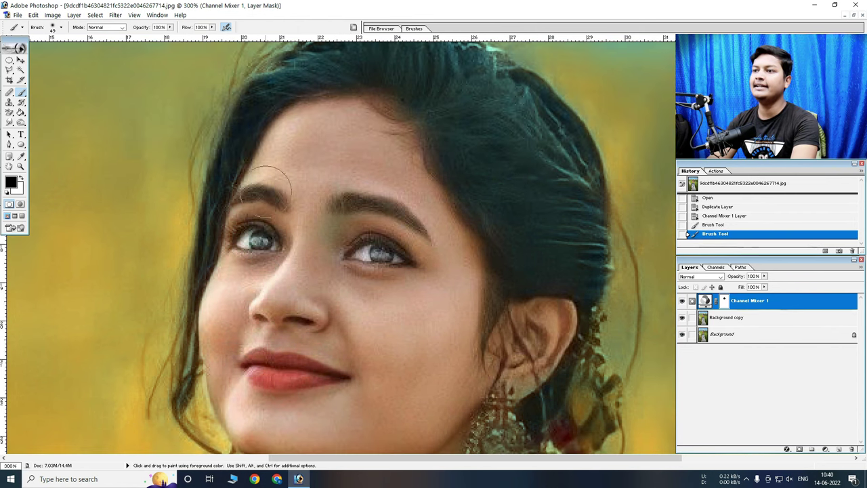
{"action": "left_click", "coordinate": [346, 139]}
{"action": "scroll", "coordinate": [373, 122], "scroll_direction": "down", "scroll_amount": 9}
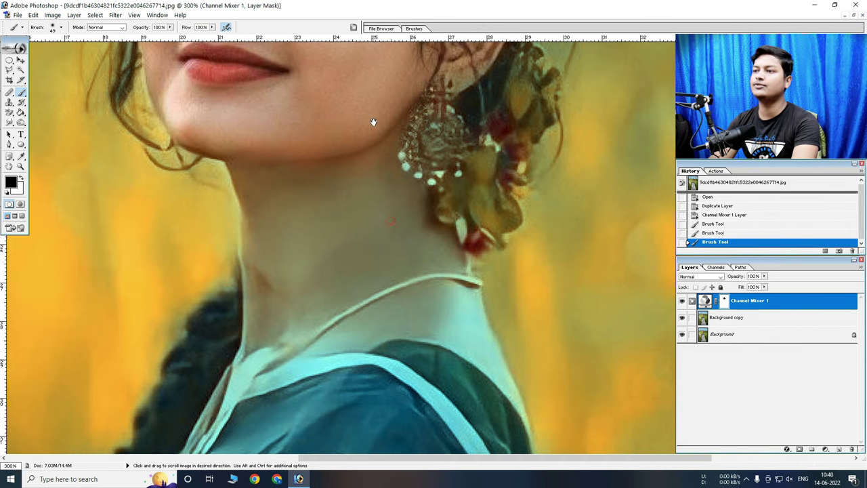
{"action": "mouse_move", "coordinate": [437, 292]}
{"action": "left_mouse_down"}
{"action": "mouse_move", "coordinate": [264, 324]}
{"action": "mouse_move", "coordinate": [271, 231]}
{"action": "mouse_move", "coordinate": [315, 244]}
{"action": "mouse_move", "coordinate": [356, 217]}
{"action": "left_mouse_up"}
{"action": "left_click_drag", "start_coordinate": [383, 310], "coordinate": [254, 209]}
With a 38 px brush, paint the shoulder edge, hand and skin behind the stems
{"action": "right_click", "coordinate": [343, 241]}
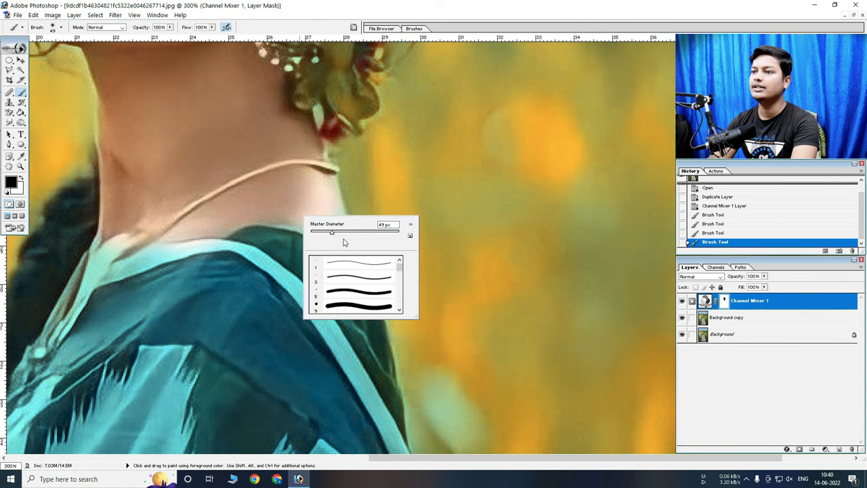
{"action": "key", "text": "Return"}
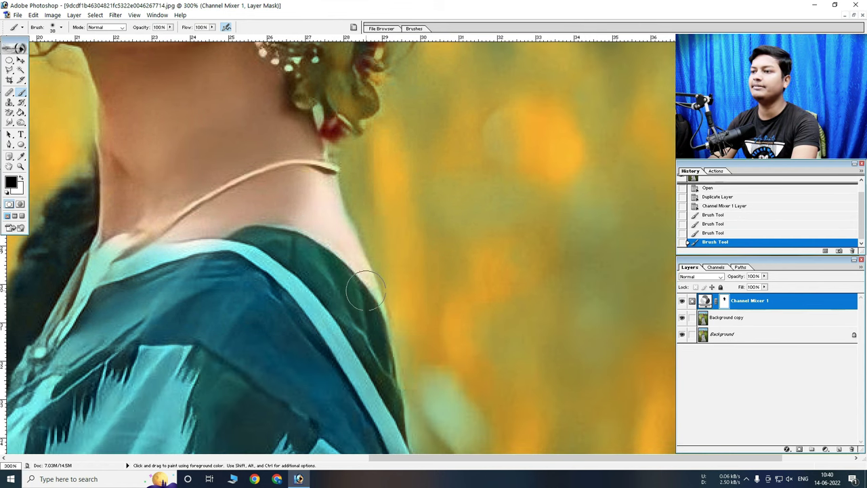
{"action": "left_click_drag", "start_coordinate": [331, 263], "coordinate": [310, 194]}
{"action": "key", "text": "ctrl+minus"}
{"action": "mouse_move", "coordinate": [238, 280]}
{"action": "left_mouse_down"}
{"action": "mouse_move", "coordinate": [366, 225]}
{"action": "mouse_move", "coordinate": [307, 83]}
{"action": "left_mouse_up"}
{"action": "left_click", "coordinate": [232, 257], "text": "ctrl"}
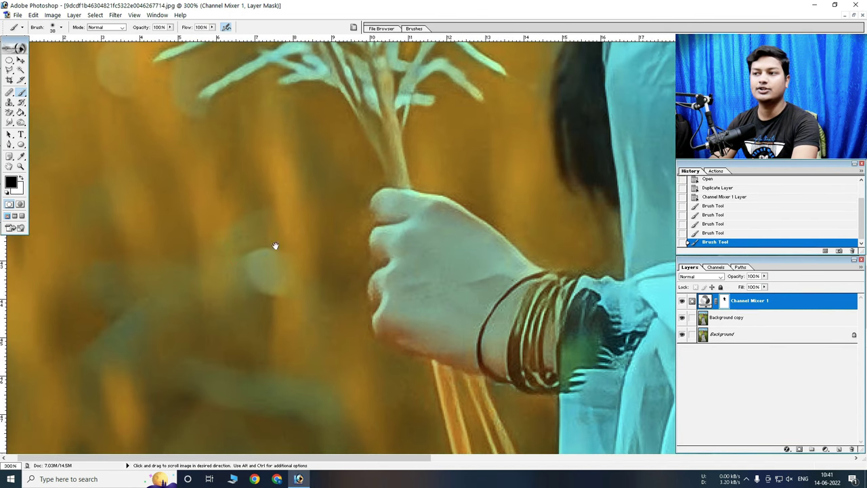
{"action": "mouse_move", "coordinate": [386, 207]}
{"action": "left_mouse_down"}
{"action": "mouse_move", "coordinate": [463, 346]}
{"action": "mouse_move", "coordinate": [479, 286]}
{"action": "left_mouse_up"}
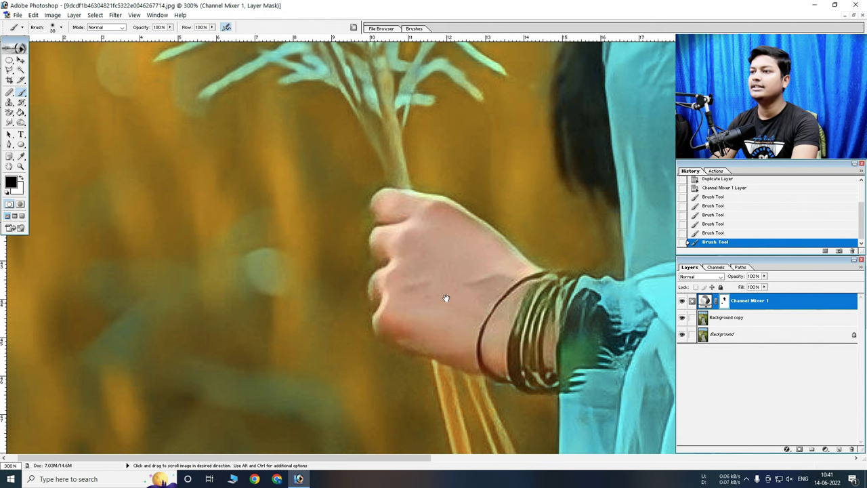
{"action": "left_click_drag", "start_coordinate": [445, 296], "coordinate": [402, 189]}
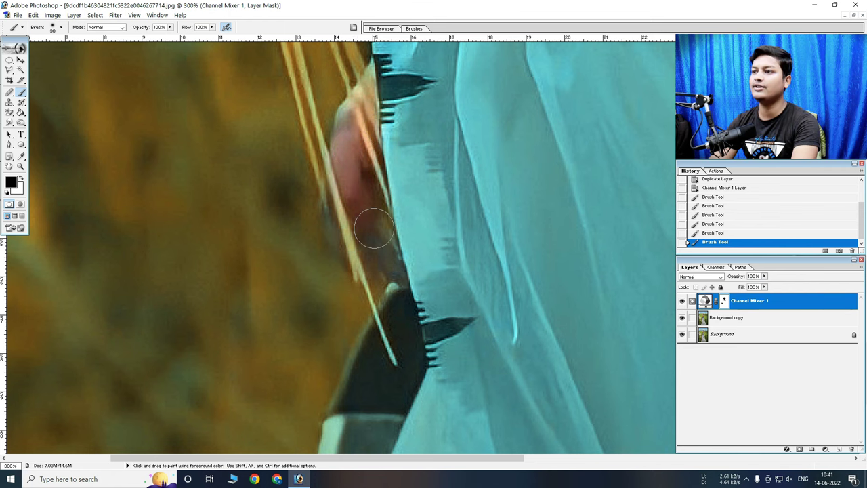
{"action": "left_click", "coordinate": [379, 257]}
Zoom out to the whole portrait and add a Brightness/Contrast adjustment layer
{"action": "left_click", "coordinate": [398, 246], "text": "alt"}
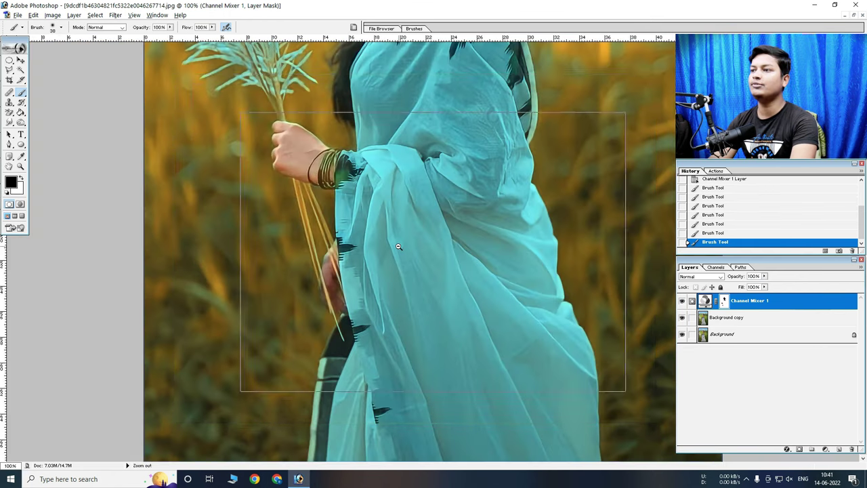
{"action": "left_click", "coordinate": [398, 246], "text": "alt"}
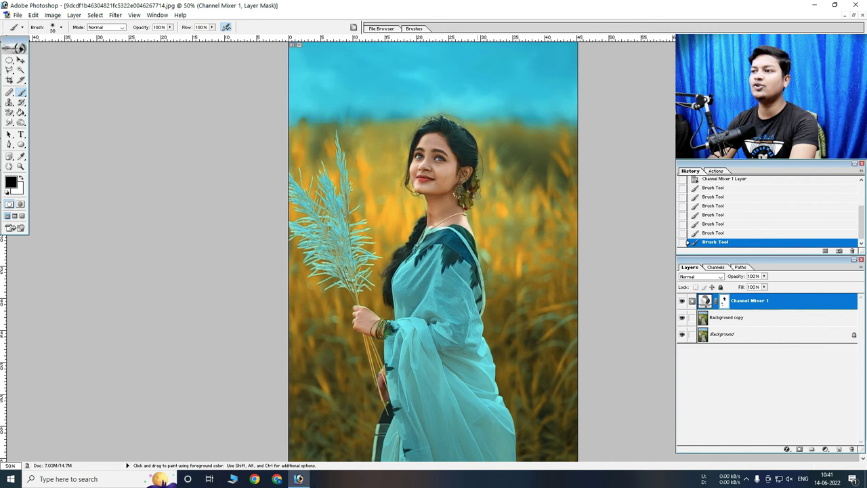
{"action": "left_click", "coordinate": [485, 174], "text": "alt"}
{"action": "left_click", "coordinate": [439, 250], "text": "ctrl"}
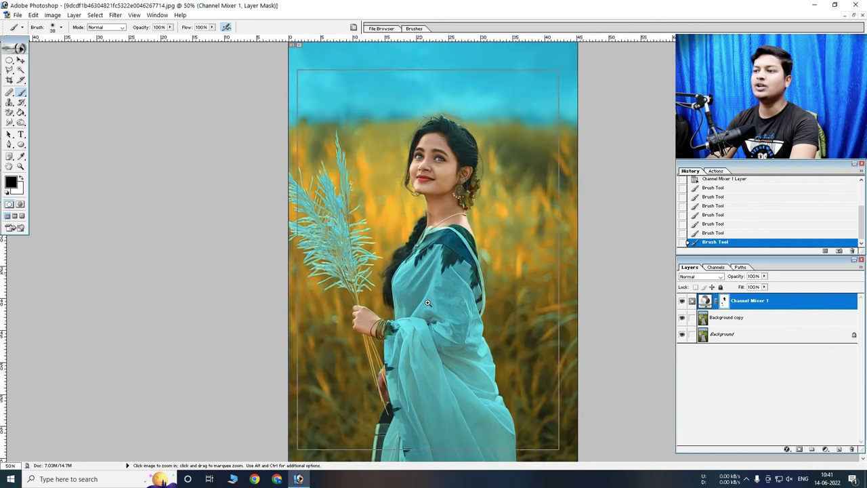
{"action": "left_click", "coordinate": [439, 249], "text": "alt"}
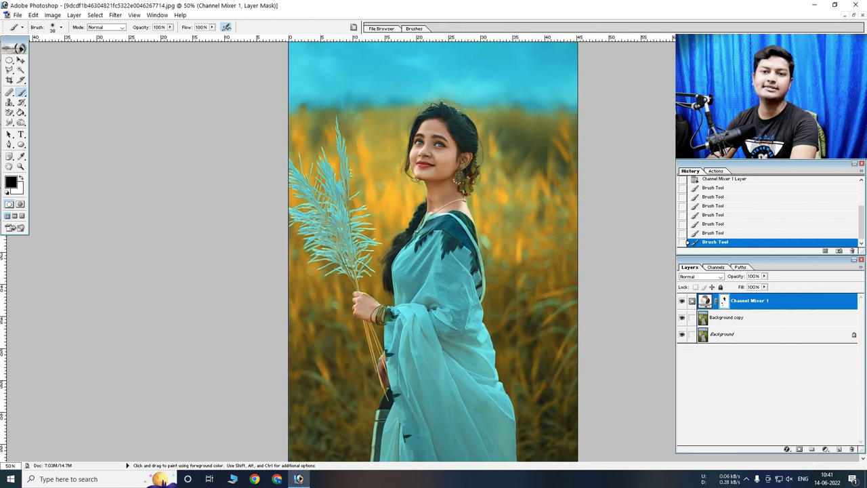
{"action": "left_click", "coordinate": [825, 450]}
{"action": "left_click", "coordinate": [832, 368]}
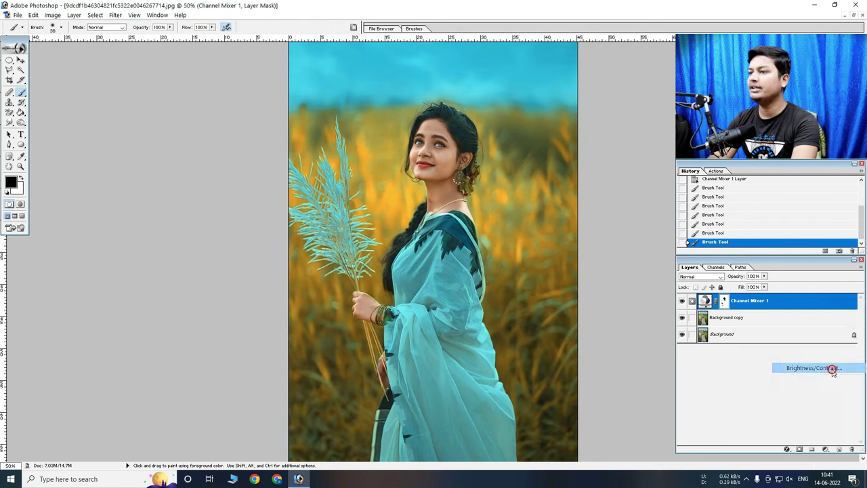
Set Brightness to 10 and inspect the brightened photo
{"action": "type", "text": "10"}
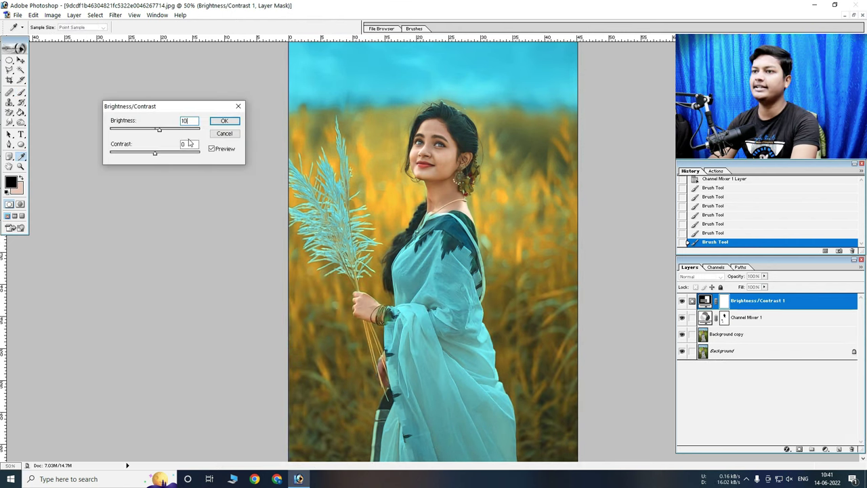
{"action": "left_click", "coordinate": [218, 121]}
{"action": "left_click", "coordinate": [385, 172], "text": "ctrl"}
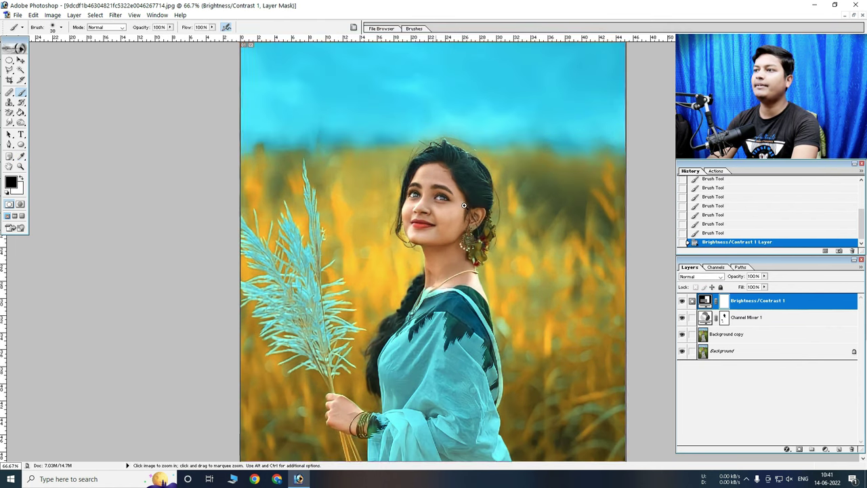
{"action": "left_click", "coordinate": [463, 204], "text": "ctrl"}
{"action": "left_click", "coordinate": [465, 169], "text": "ctrl+alt"}
{"action": "left_click", "coordinate": [465, 159], "text": "ctrl"}
{"action": "scroll", "coordinate": [452, 168], "scroll_direction": "down", "scroll_amount": 3}
{"action": "left_click", "coordinate": [452, 168], "text": "ctrl+alt"}
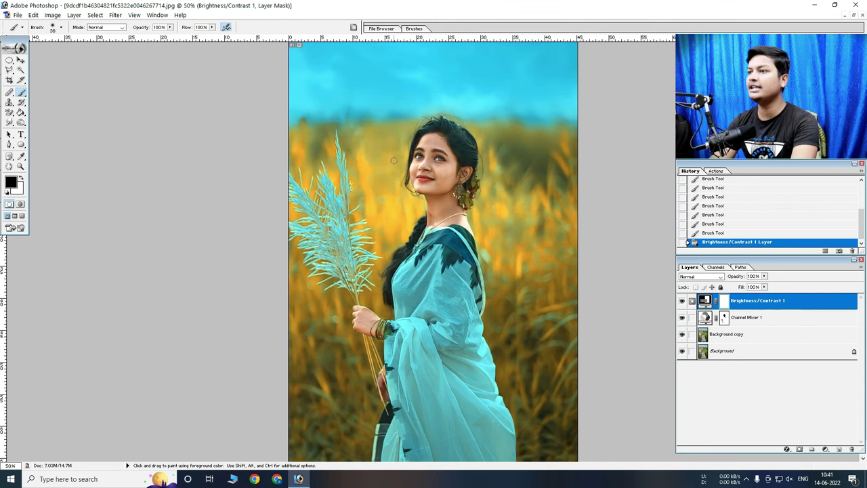
Zoom in to frame a close-up of the woman's face
{"action": "left_click", "coordinate": [460, 175], "text": "ctrl"}
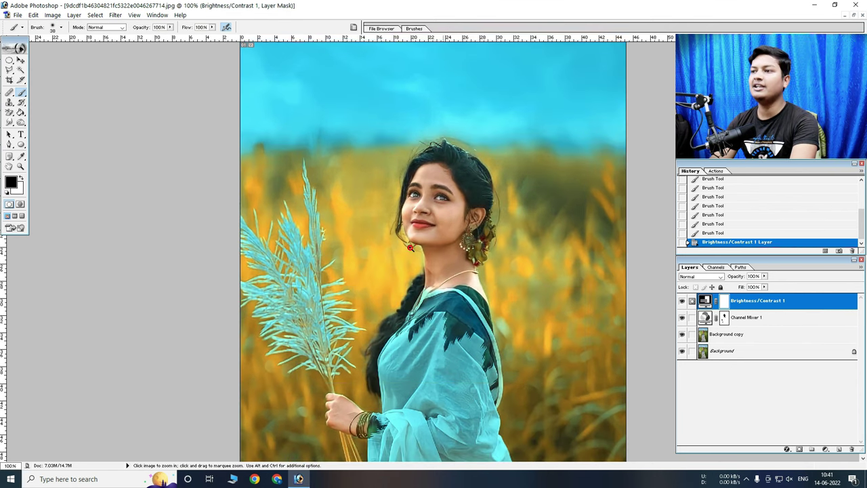
{"action": "left_click", "coordinate": [447, 203], "text": "ctrl"}
{"action": "left_click", "coordinate": [447, 230], "text": "ctrl"}
{"action": "left_click", "coordinate": [444, 264], "text": "ctrl"}
{"action": "left_click", "coordinate": [447, 258], "text": "ctrl+alt"}
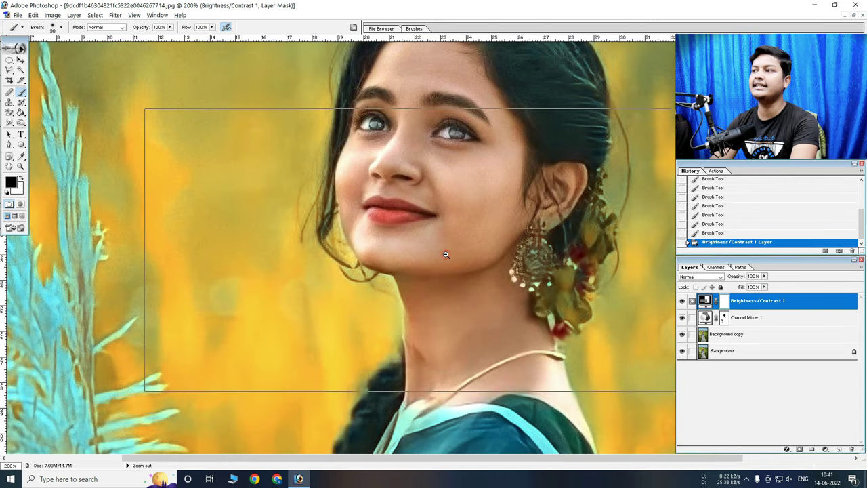
{"action": "left_click", "coordinate": [458, 214], "text": "ctrl"}
{"action": "left_click_drag", "start_coordinate": [446, 197], "coordinate": [444, 193]}
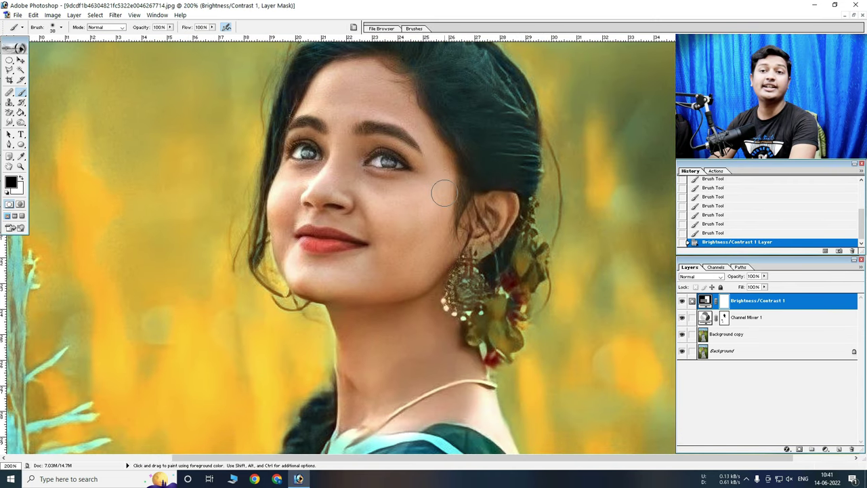
{"action": "left_click", "coordinate": [809, 449]}
Add a Selective Color layer with Reds Black set to -100
{"action": "left_click", "coordinate": [813, 389]}
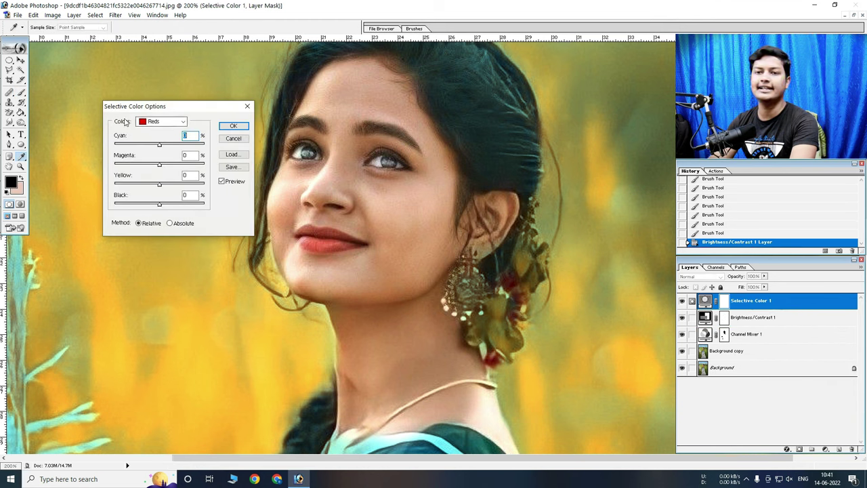
{"action": "left_click_drag", "start_coordinate": [160, 205], "coordinate": [77, 202]}
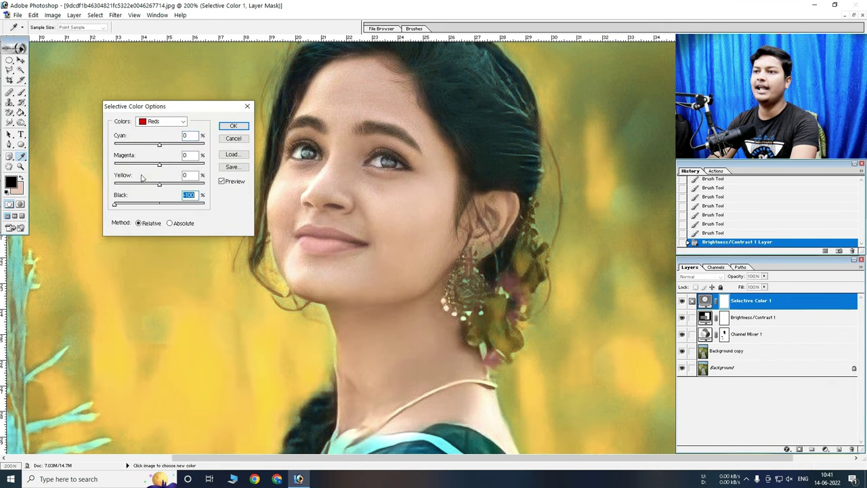
{"action": "left_click", "coordinate": [234, 127]}
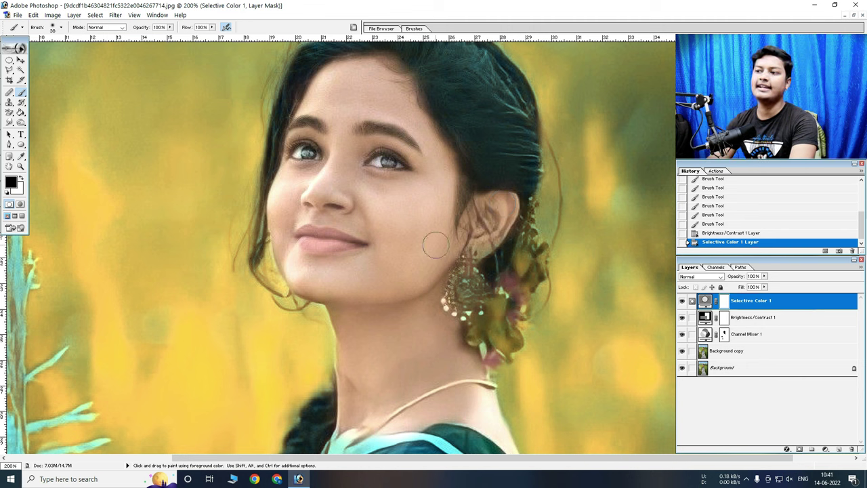
Split Selective Color 1's Underlying Layer blend range to 0/130 in Blending Options
{"action": "right_click", "coordinate": [818, 302]}
{"action": "key", "text": "Escape"}
{"action": "key", "text": "h"}
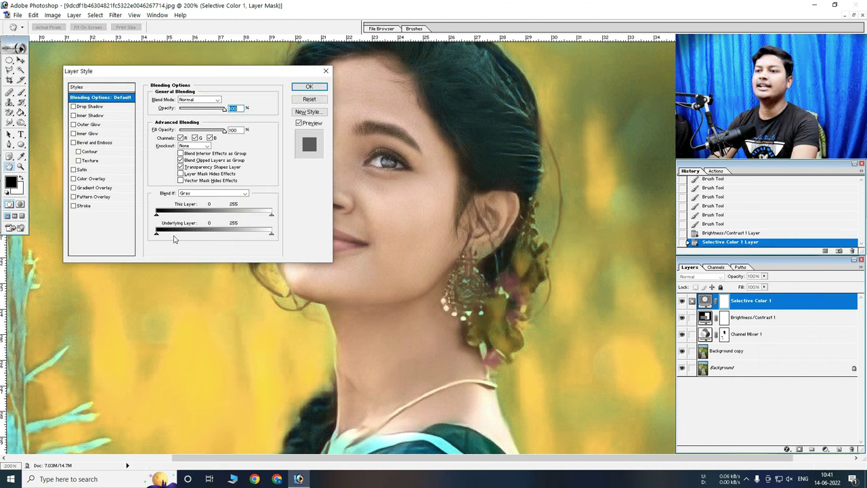
{"action": "left_click_drag", "start_coordinate": [177, 236], "coordinate": [219, 236]}
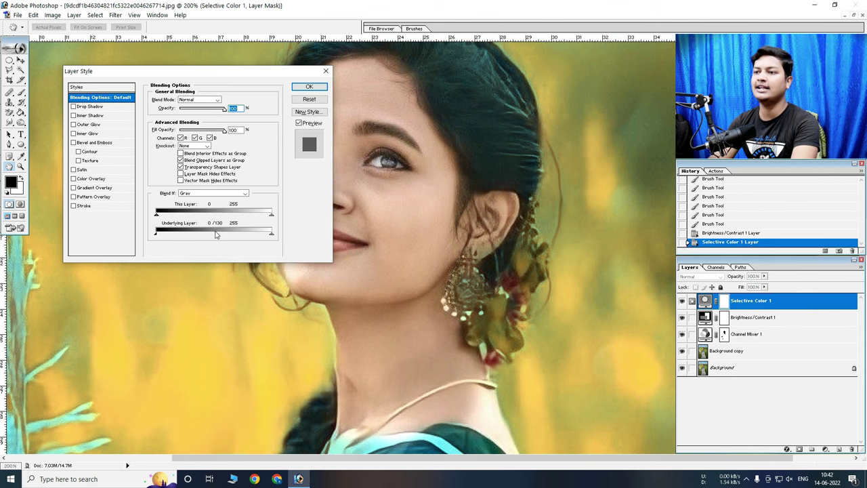
{"action": "left_click", "coordinate": [310, 89]}
{"action": "key", "text": "b"}
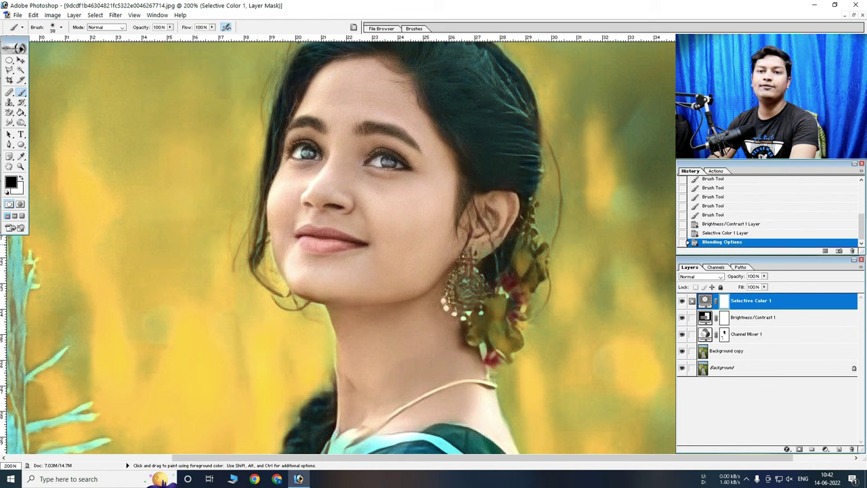
Invert the Selective Color 1 mask and paint white over cheek, jaw, neck and hand
{"action": "key", "text": "ctrl+i"}
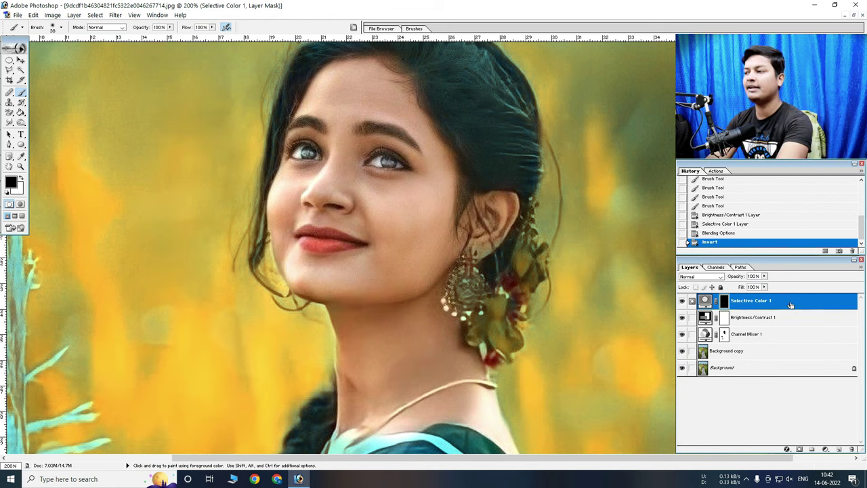
{"action": "right_click", "coordinate": [346, 139]}
{"action": "left_click", "coordinate": [358, 105]}
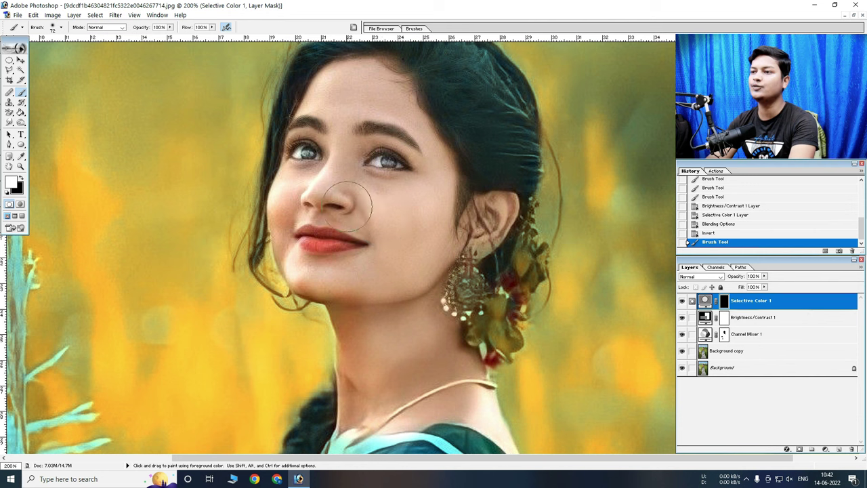
{"action": "mouse_move", "coordinate": [360, 279]}
{"action": "left_mouse_down"}
{"action": "mouse_move", "coordinate": [305, 247]}
{"action": "mouse_move", "coordinate": [278, 254]}
{"action": "left_mouse_up"}
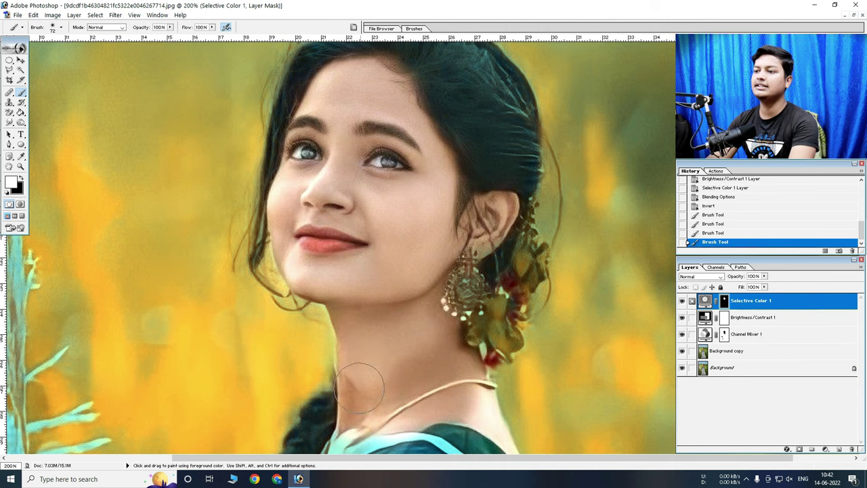
{"action": "left_click_drag", "start_coordinate": [368, 332], "coordinate": [431, 388]}
{"action": "left_click", "coordinate": [476, 401]}
{"action": "scroll", "coordinate": [476, 401], "scroll_direction": "down", "scroll_amount": 10}
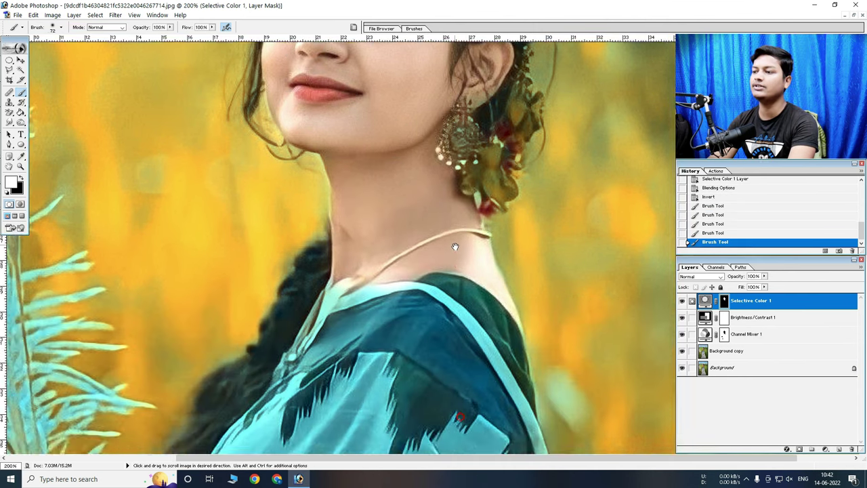
{"action": "left_click_drag", "start_coordinate": [158, 254], "coordinate": [203, 315]}
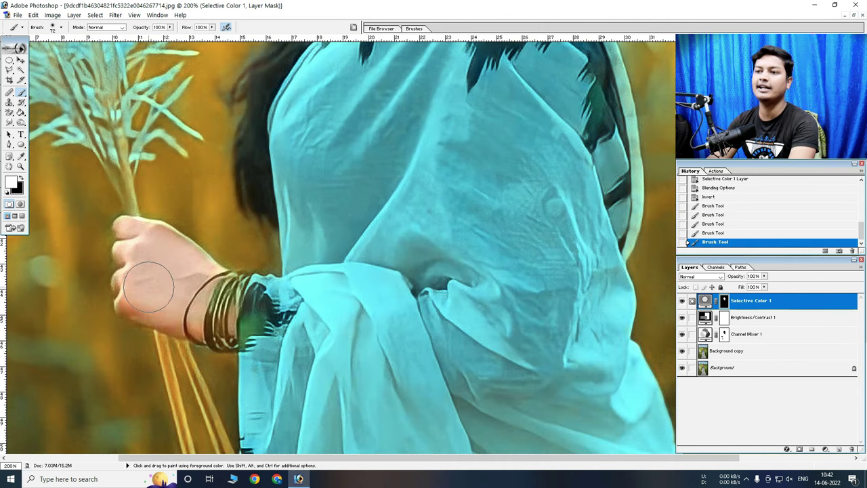
{"action": "scroll", "coordinate": [203, 315], "scroll_direction": "down", "scroll_amount": 5}
{"action": "left_click_drag", "start_coordinate": [237, 261], "coordinate": [240, 332]}
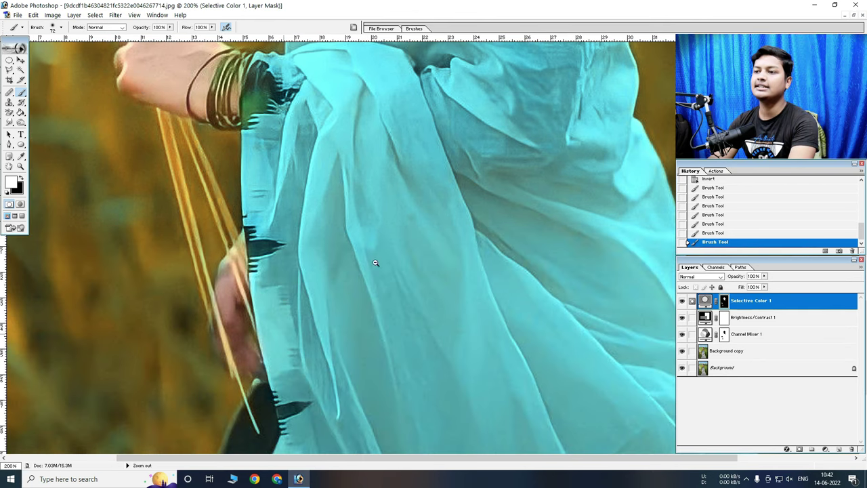
Toggle Selective Color 1 off and on to compare the correction
{"action": "key", "text": "ctrl+minus"}
{"action": "key", "text": "ctrl+minus"}
{"action": "key", "text": "ctrl+minus"}
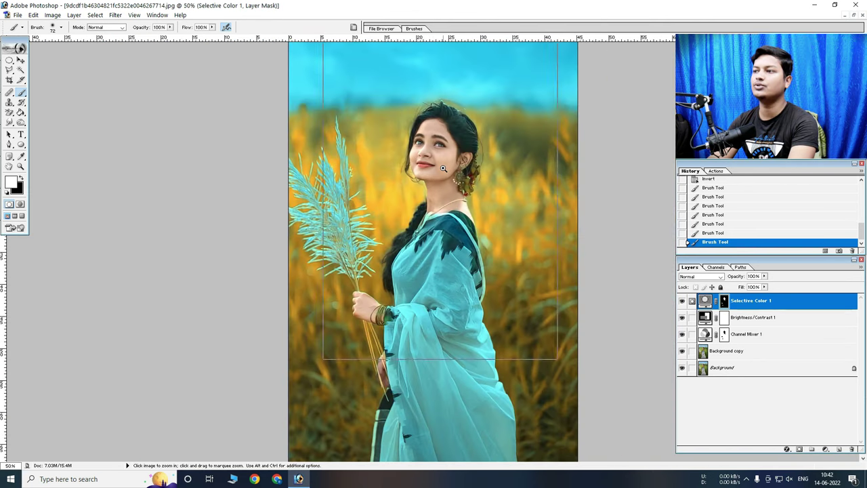
{"action": "key", "text": "ctrl+plus"}
{"action": "left_click", "coordinate": [681, 300]}
{"action": "left_click", "coordinate": [682, 300]}
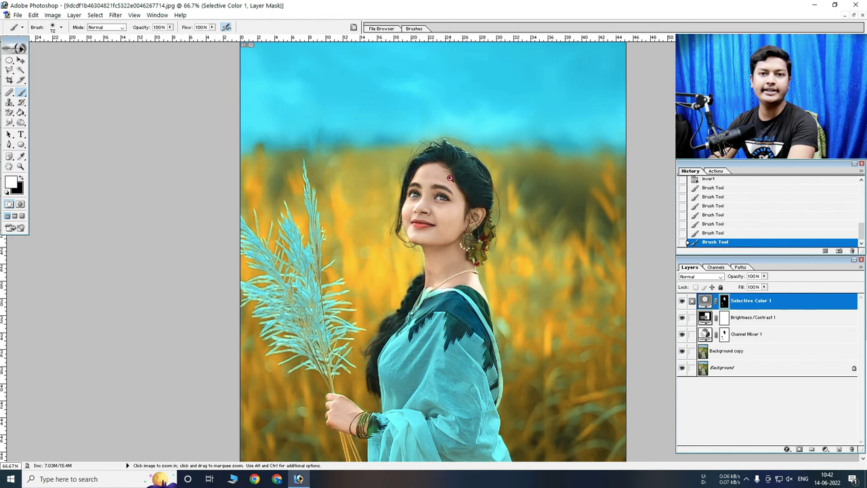
{"action": "left_click", "coordinate": [423, 180], "text": "ctrl"}
{"action": "left_click", "coordinate": [427, 242], "text": "ctrl+alt"}
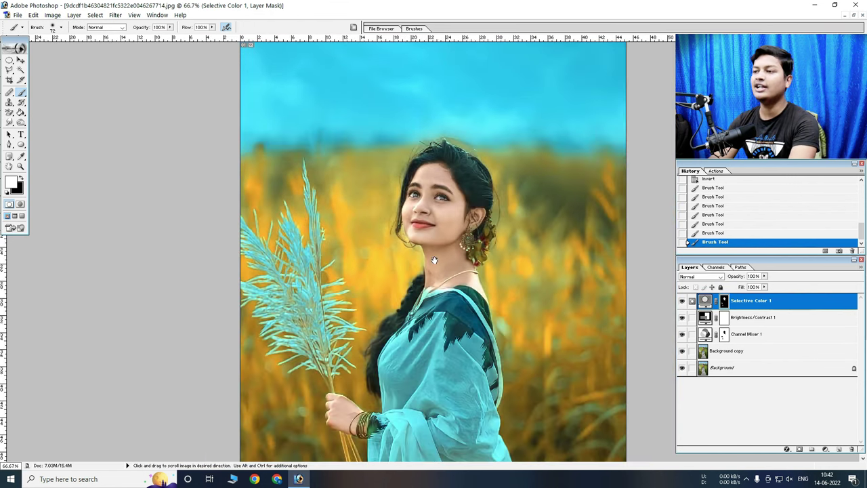
Add a Solid Color fill layer with pure white FFFFFF picked
{"action": "left_click", "coordinate": [824, 450]}
{"action": "left_click", "coordinate": [799, 304]}
{"action": "left_click_drag", "start_coordinate": [113, 137], "coordinate": [77, 87]}
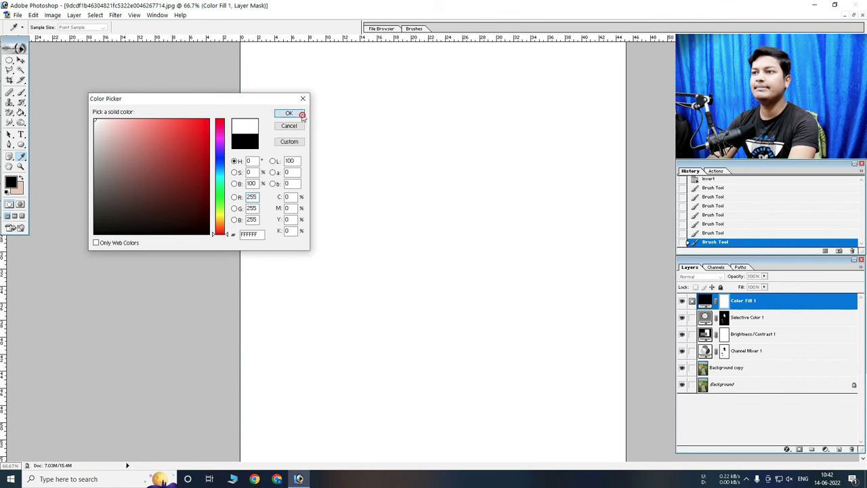
Confirm the white fill and set Color Fill 1's blend mode to Soft Light
{"action": "left_click", "coordinate": [302, 114]}
{"action": "left_click", "coordinate": [700, 278]}
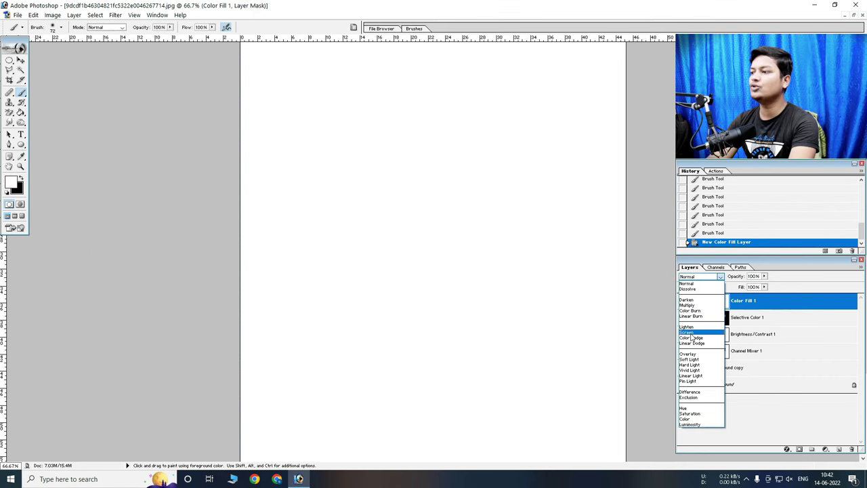
{"action": "left_click", "coordinate": [697, 359]}
{"action": "left_click_drag", "start_coordinate": [288, 42], "coordinate": [561, 291]}
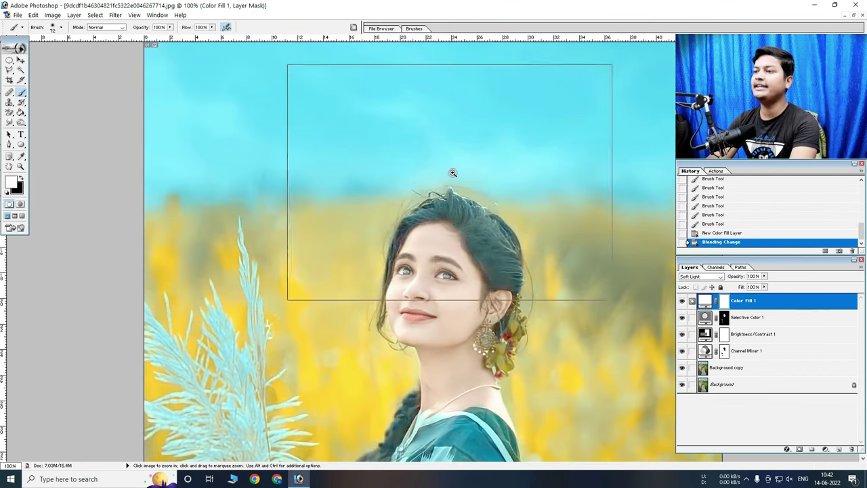
{"action": "scroll", "coordinate": [339, 258], "scroll_direction": "down", "scroll_amount": 5}
{"action": "scroll", "coordinate": [443, 180], "scroll_direction": "down", "scroll_amount": 5}
{"action": "key", "text": "ctrl+minus"}
{"action": "key", "text": "ctrl+minus"}
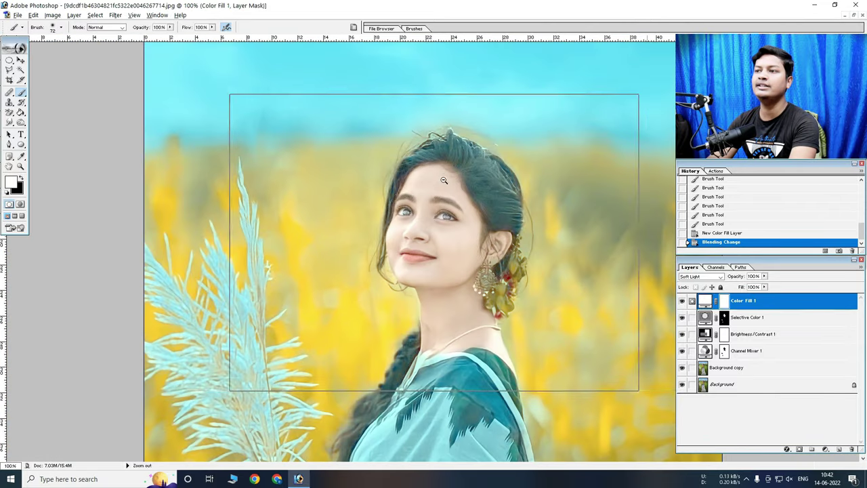
{"action": "left_click", "coordinate": [459, 212]}
Split Color Fill 1's Underlying Layer blend range to 0/255 in Blending Options
{"action": "right_click", "coordinate": [787, 304]}
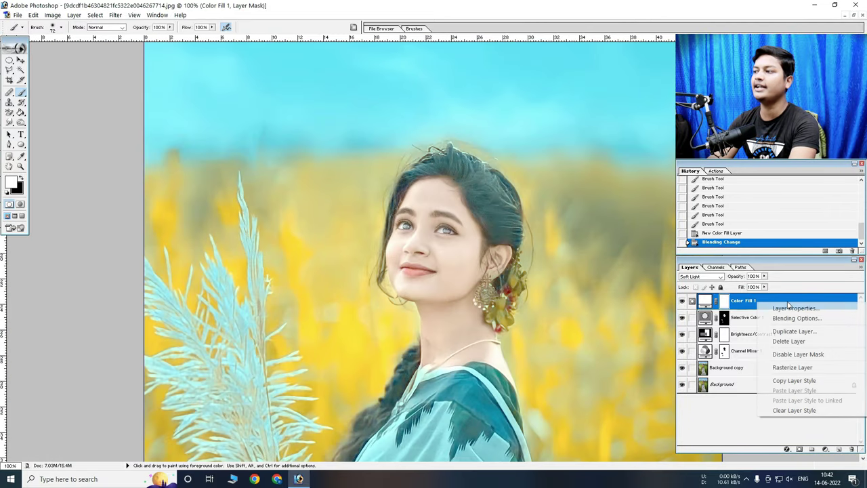
{"action": "left_click", "coordinate": [796, 318]}
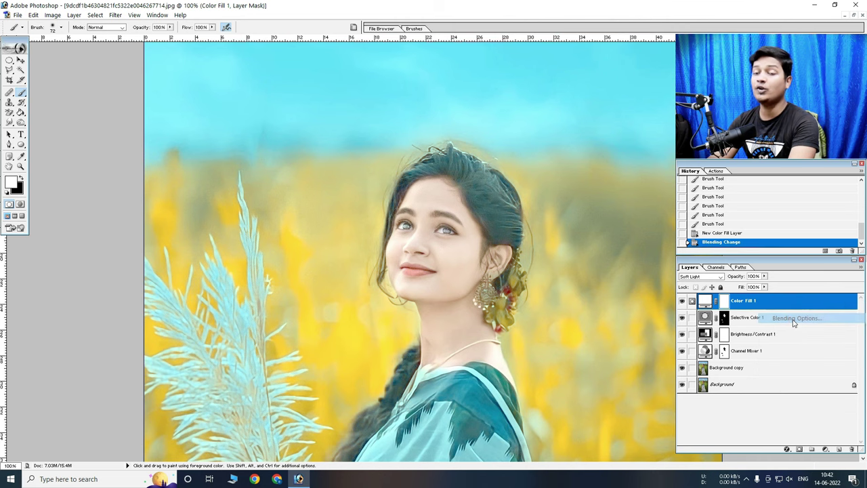
{"action": "left_click_drag", "start_coordinate": [157, 235], "coordinate": [301, 239]}
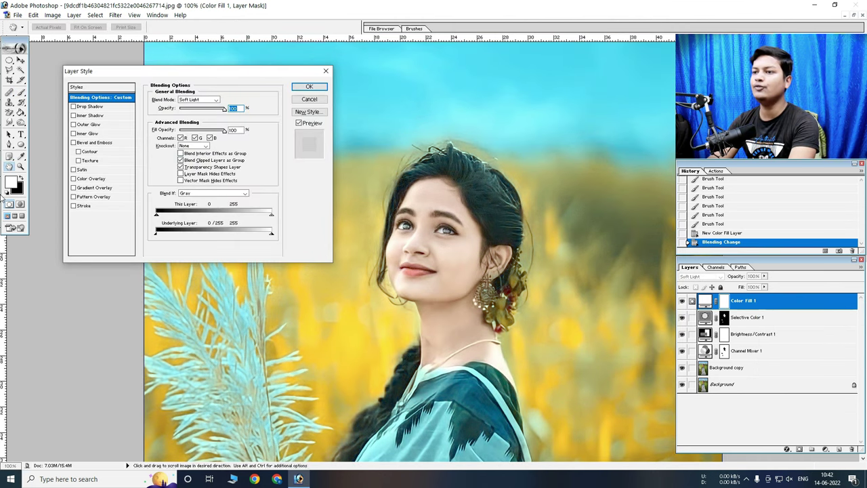
{"action": "left_click", "coordinate": [309, 87]}
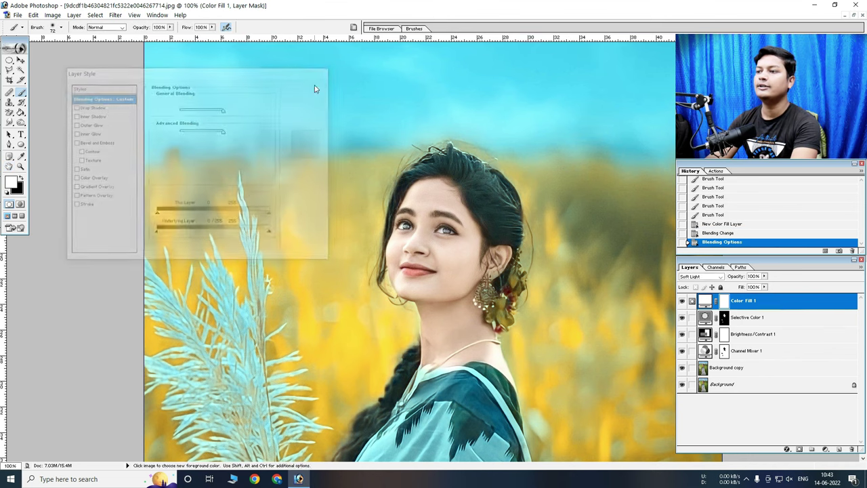
{"action": "left_click", "coordinate": [508, 228], "text": "alt"}
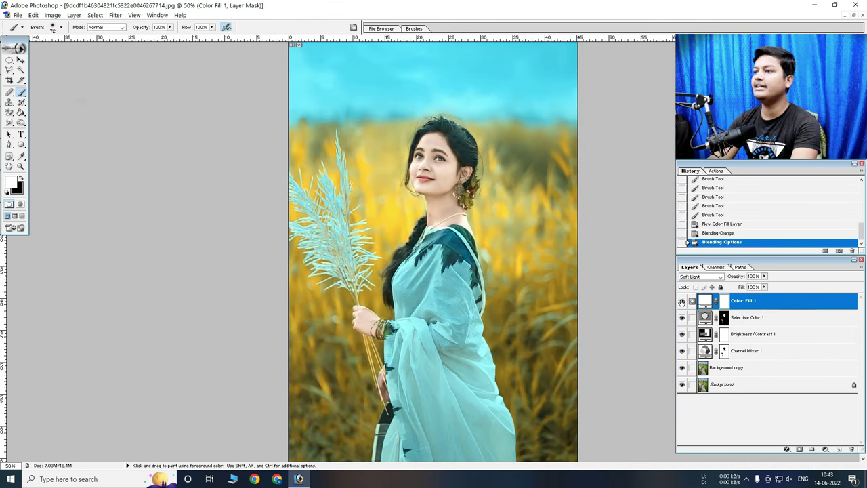
Compare Color Fill 1 on and off, then invert its mask to black
{"action": "left_click", "coordinate": [682, 301]}
{"action": "left_click", "coordinate": [400, 136], "text": "ctrl"}
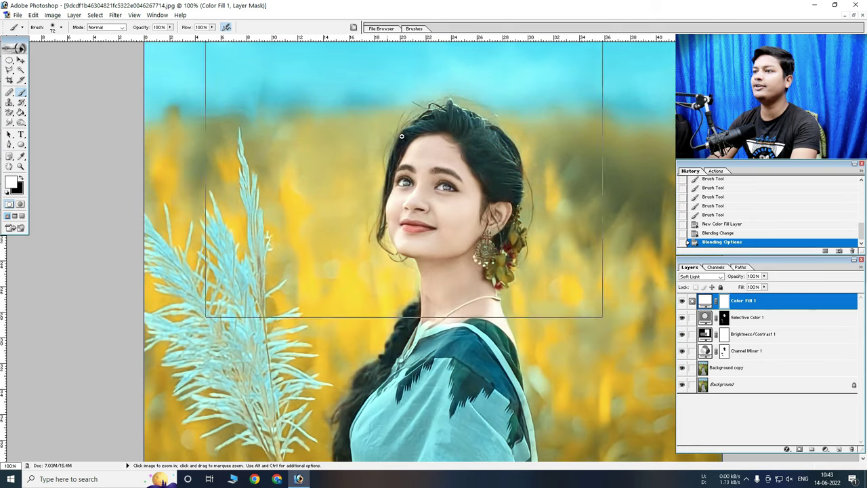
{"action": "left_click", "coordinate": [395, 130], "text": "ctrl"}
{"action": "left_click_drag", "start_coordinate": [542, 305], "coordinate": [422, 176]}
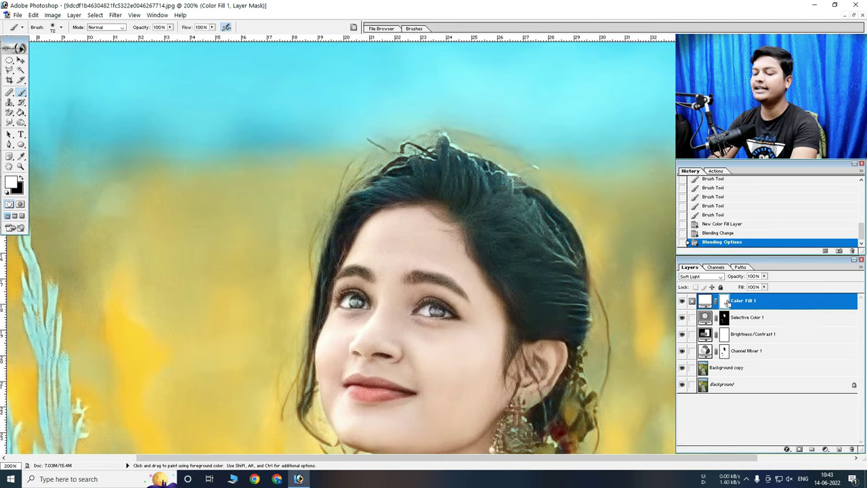
{"action": "key", "text": "ctrl+i"}
{"action": "left_click_drag", "start_coordinate": [515, 298], "coordinate": [484, 176]}
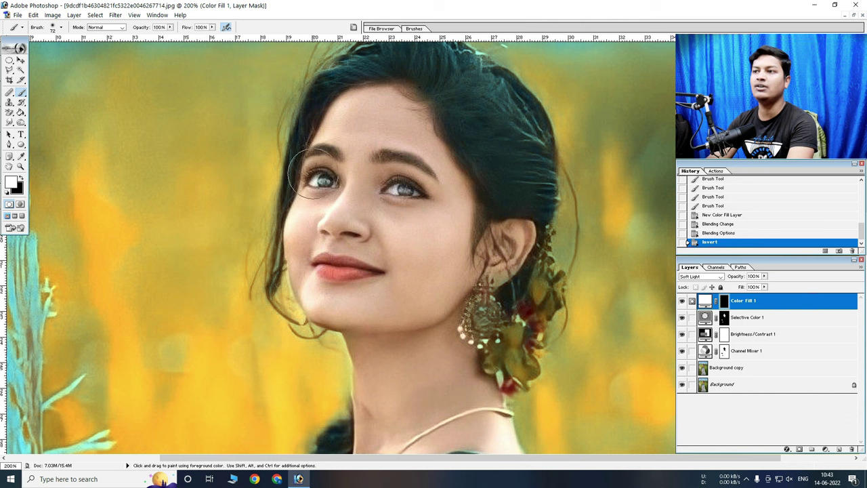
Paint the Color Fill 1 mask white over the face, neck, hand and saree edge
{"action": "mouse_move", "coordinate": [348, 136]}
{"action": "left_mouse_down"}
{"action": "mouse_move", "coordinate": [467, 258]}
{"action": "mouse_move", "coordinate": [412, 281]}
{"action": "mouse_move", "coordinate": [359, 237]}
{"action": "mouse_move", "coordinate": [300, 233]}
{"action": "mouse_move", "coordinate": [441, 188]}
{"action": "left_mouse_up"}
{"action": "scroll", "coordinate": [446, 163], "scroll_direction": "down", "scroll_amount": 3}
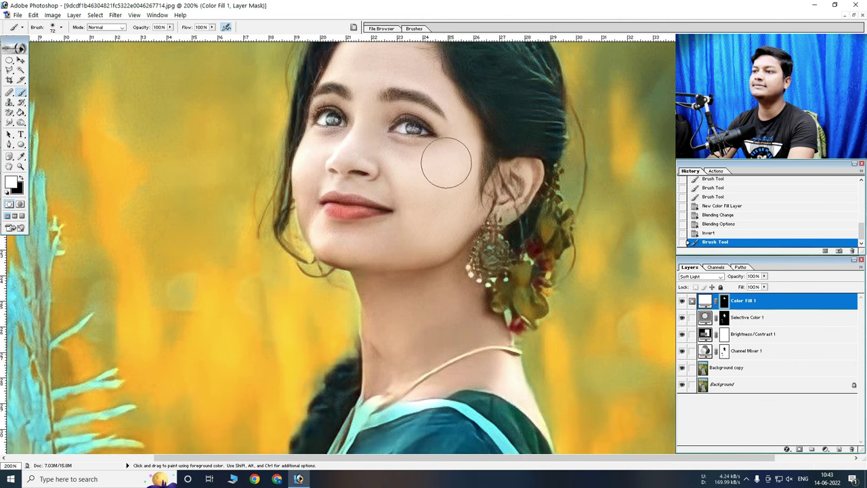
{"action": "mouse_move", "coordinate": [406, 250]}
{"action": "left_mouse_down"}
{"action": "mouse_move", "coordinate": [318, 230]}
{"action": "mouse_move", "coordinate": [422, 242]}
{"action": "mouse_move", "coordinate": [422, 229]}
{"action": "left_mouse_up"}
{"action": "key", "text": "x"}
{"action": "left_click_drag", "start_coordinate": [271, 237], "coordinate": [322, 265]}
{"action": "key", "text": "x"}
{"action": "left_click_drag", "start_coordinate": [397, 242], "coordinate": [445, 293]}
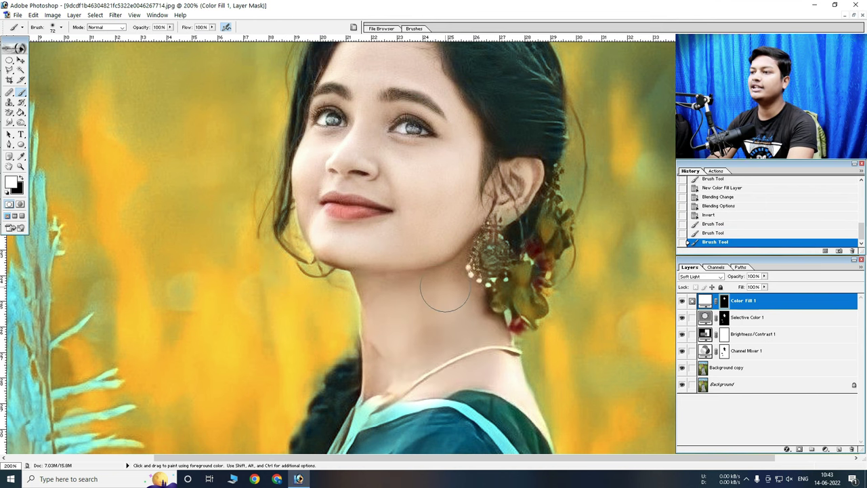
{"action": "left_click_drag", "start_coordinate": [445, 293], "coordinate": [505, 372]}
{"action": "left_click_drag", "start_coordinate": [505, 372], "coordinate": [399, 124]}
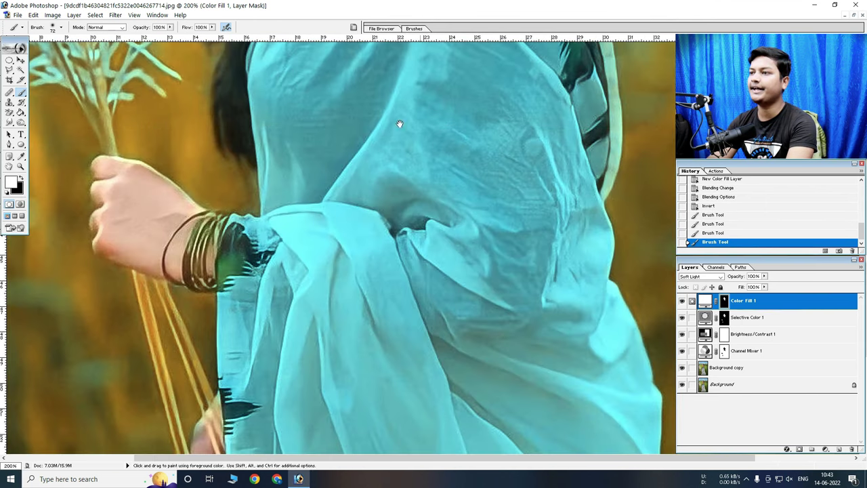
{"action": "mouse_move", "coordinate": [108, 176]}
{"action": "left_mouse_down"}
{"action": "mouse_move", "coordinate": [197, 278]}
{"action": "mouse_move", "coordinate": [228, 105]}
{"action": "left_mouse_up"}
{"action": "mouse_move", "coordinate": [278, 179]}
{"action": "left_mouse_down"}
{"action": "mouse_move", "coordinate": [261, 298]}
{"action": "mouse_move", "coordinate": [264, 349]}
{"action": "left_mouse_up"}
Zoom in and out on the face and figure to check the mask painting
{"action": "key", "text": "ctrl+minus"}
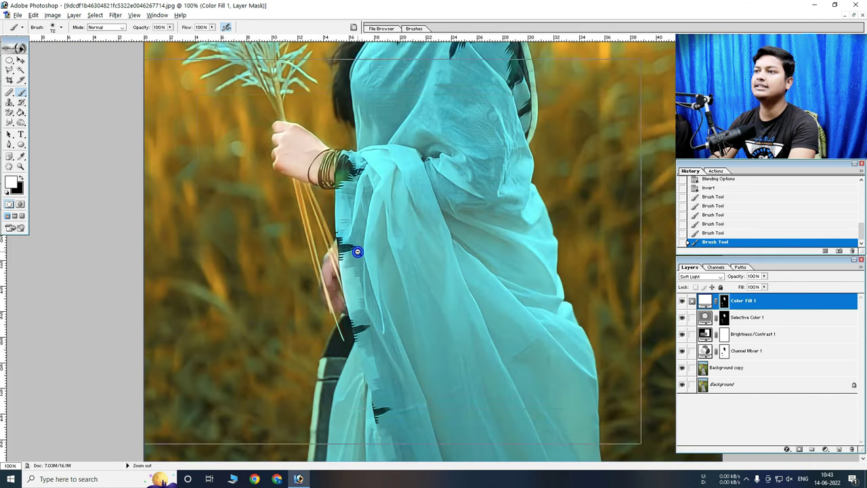
{"action": "key", "text": "ctrl+minus"}
{"action": "mouse_move", "coordinate": [444, 115]}
{"action": "left_mouse_down"}
{"action": "mouse_move", "coordinate": [447, 290]}
{"action": "mouse_move", "coordinate": [414, 199]}
{"action": "left_mouse_up"}
{"action": "key", "text": "ctrl+plus"}
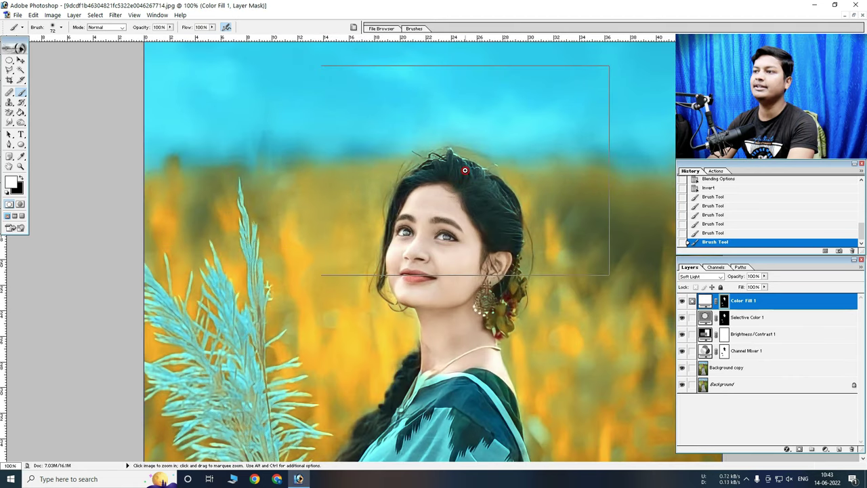
{"action": "key", "text": "ctrl+plus"}
{"action": "key", "text": "ctrl+minus"}
{"action": "key", "text": "ctrl+minus"}
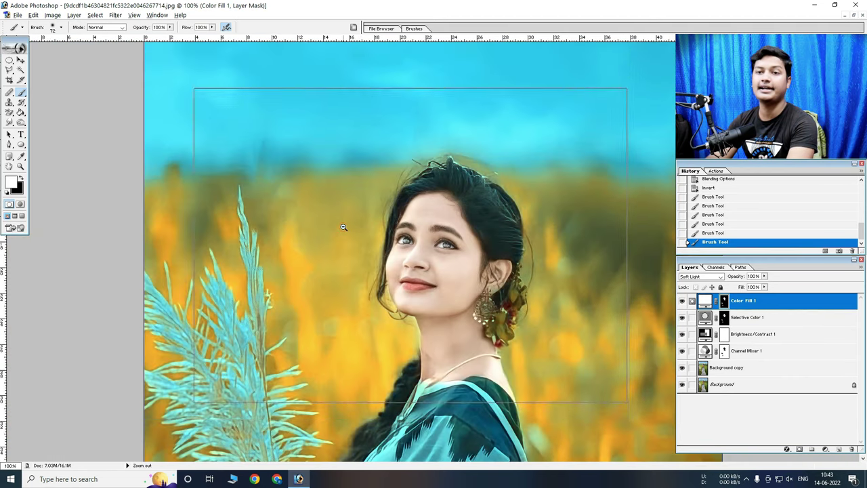
{"action": "key", "text": "ctrl+plus"}
{"action": "scroll", "coordinate": [440, 205], "scroll_direction": "down", "scroll_amount": 3}
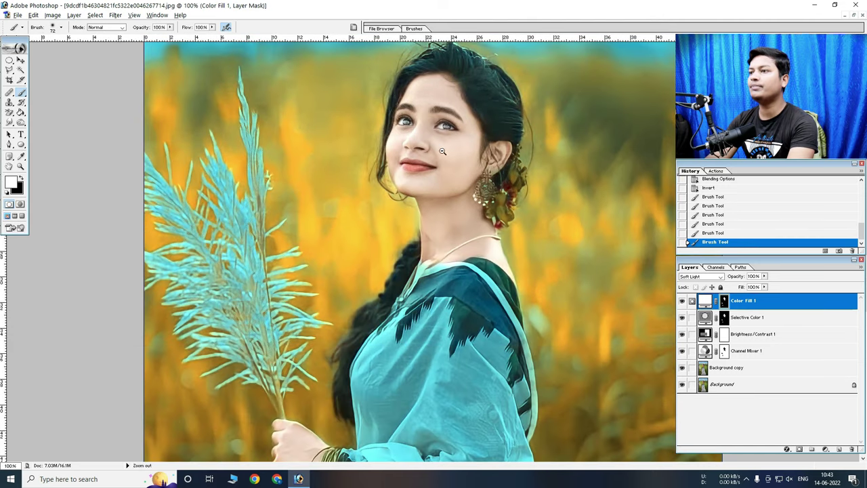
{"action": "key", "text": "ctrl+minus"}
{"action": "key", "text": "ctrl+plus"}
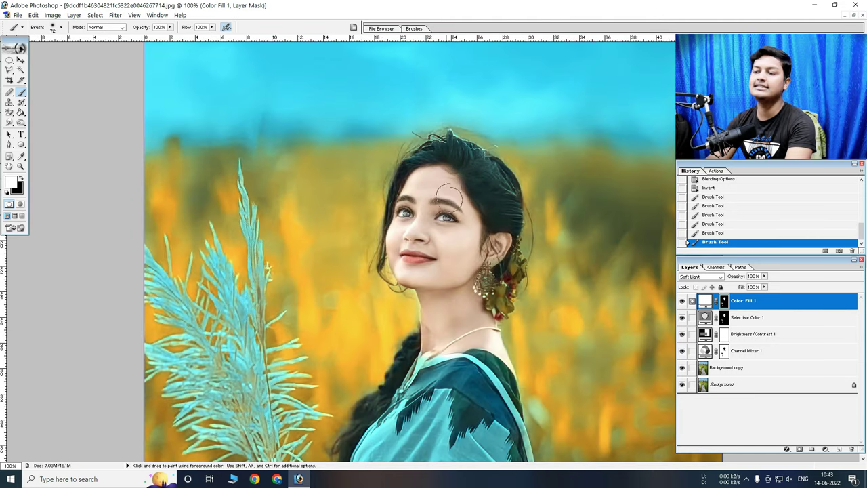
{"action": "key", "text": "ctrl+plus"}
{"action": "key", "text": "ctrl+plus"}
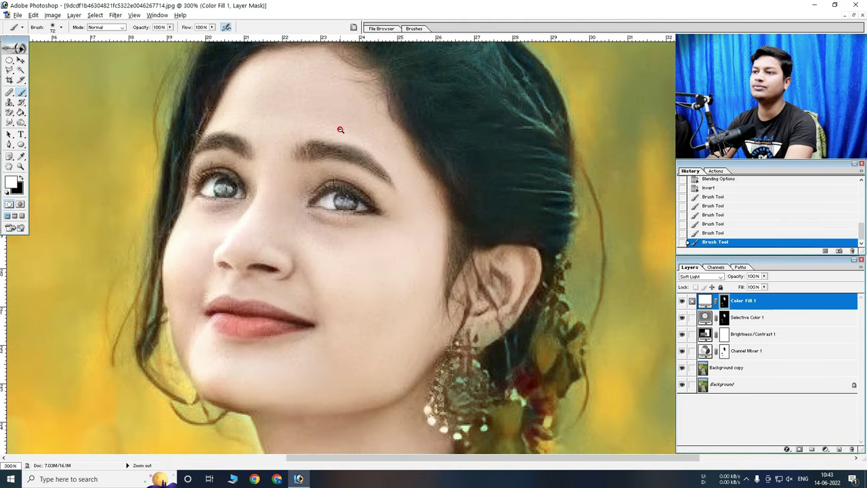
{"action": "key", "text": "ctrl+minus"}
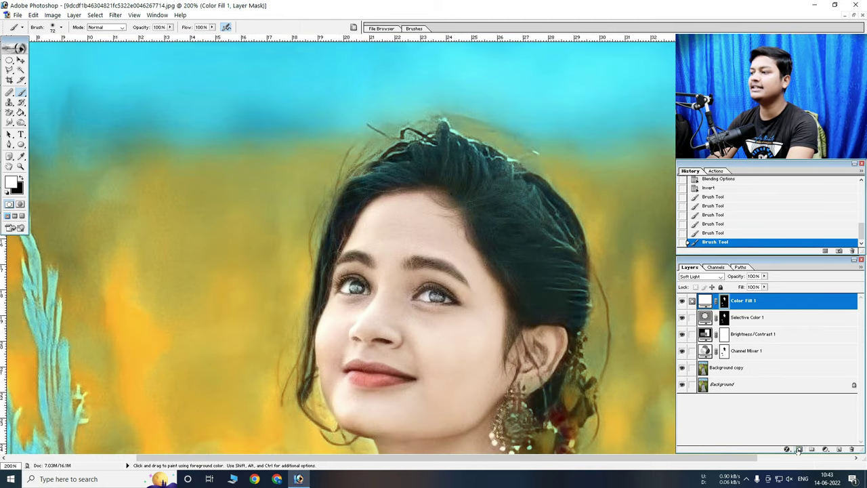
Create a new layer set and move Color Fill 1 and Selective Color 1 into Set 1
{"action": "left_click", "coordinate": [812, 449]}
{"action": "left_click_drag", "start_coordinate": [745, 317], "coordinate": [700, 303]}
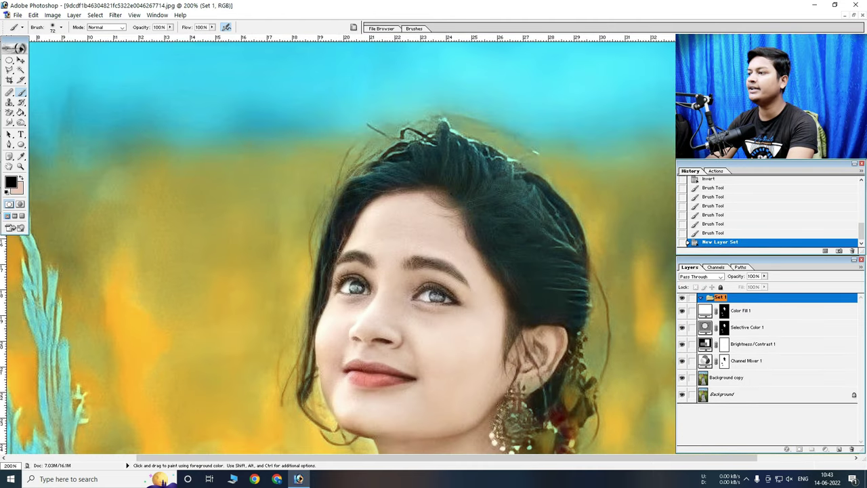
{"action": "left_click", "coordinate": [701, 299]}
{"action": "left_click_drag", "start_coordinate": [745, 310], "coordinate": [710, 300]}
Hide and show Set 1 to compare the grade with the original, then zoom onto the head
{"action": "left_click", "coordinate": [682, 299]}
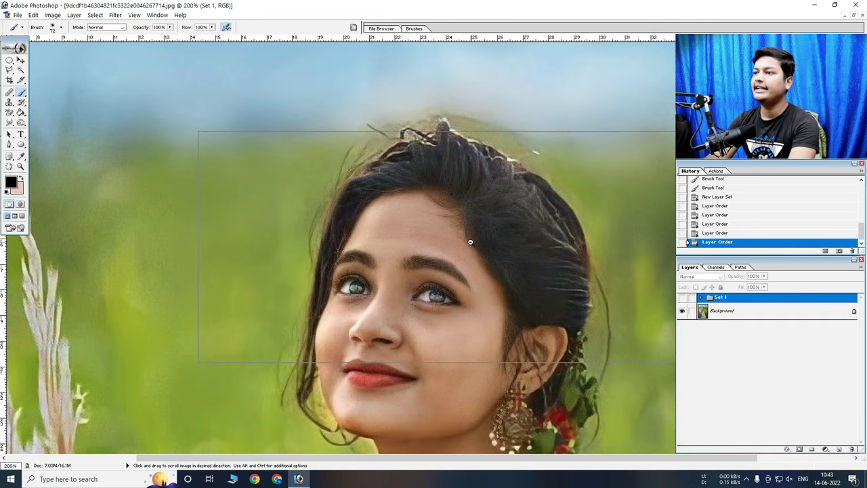
{"action": "key", "text": "ctrl+minus"}
{"action": "key", "text": "ctrl+minus"}
{"action": "key", "text": "ctrl+minus"}
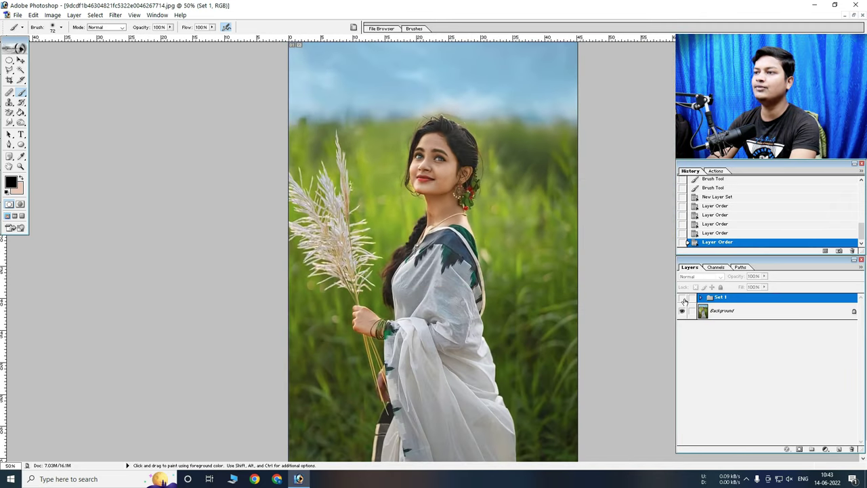
{"action": "left_click", "coordinate": [682, 298]}
{"action": "left_click", "coordinate": [443, 174], "text": "ctrl"}
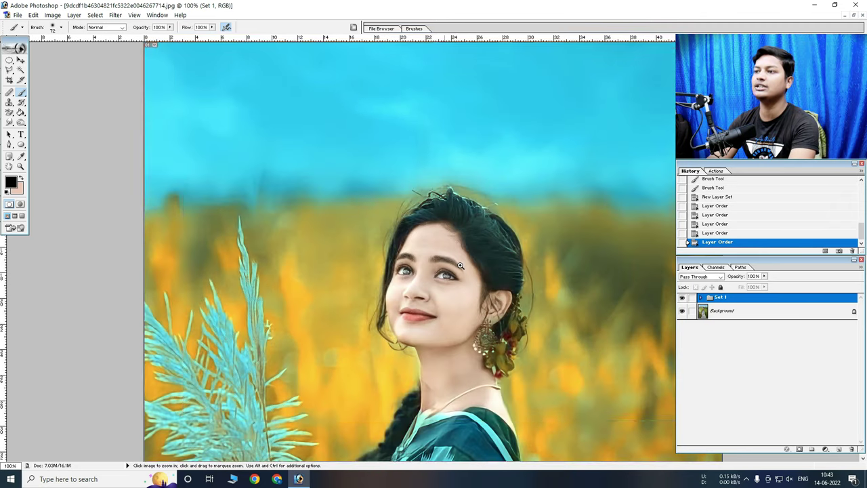
Duplicate Set 1 and merge the copy into a single Set 1 copy layer
{"action": "left_click", "coordinate": [447, 203], "text": "ctrl"}
{"action": "key", "text": "ctrl+minus"}
{"action": "left_click", "coordinate": [683, 298]}
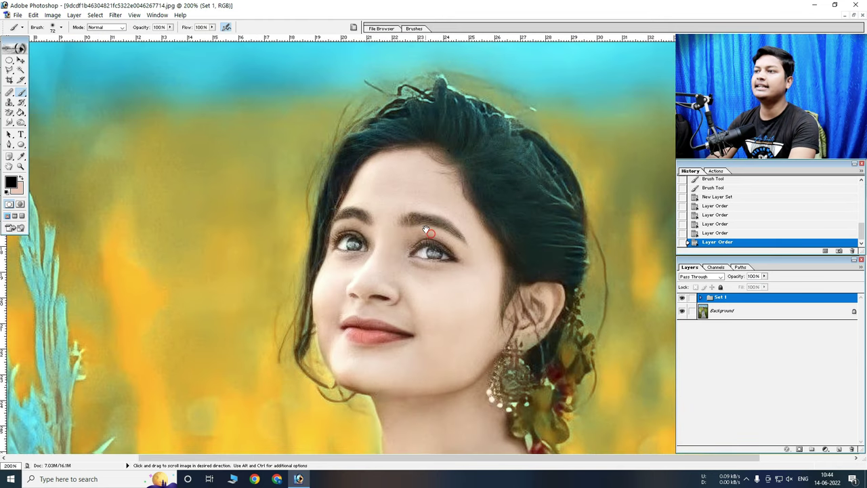
{"action": "right_click", "coordinate": [736, 302]}
{"action": "left_click", "coordinate": [755, 305]}
{"action": "left_click", "coordinate": [384, 148]}
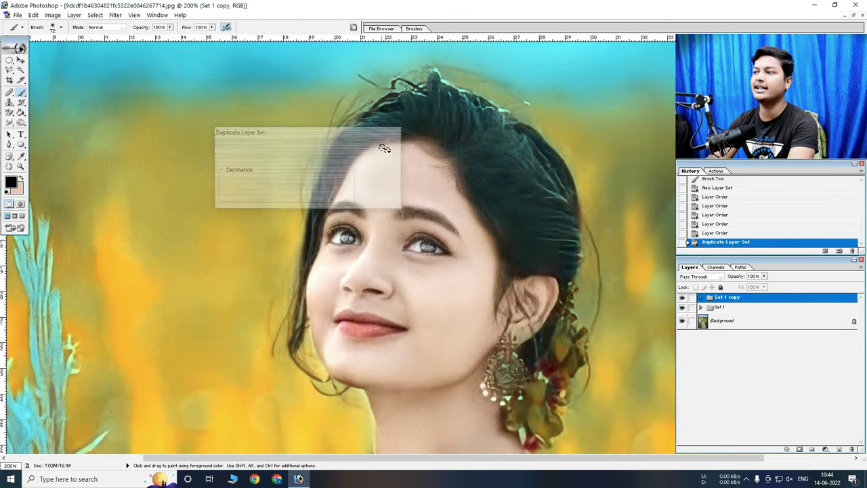
{"action": "key", "text": "ctrl+e"}
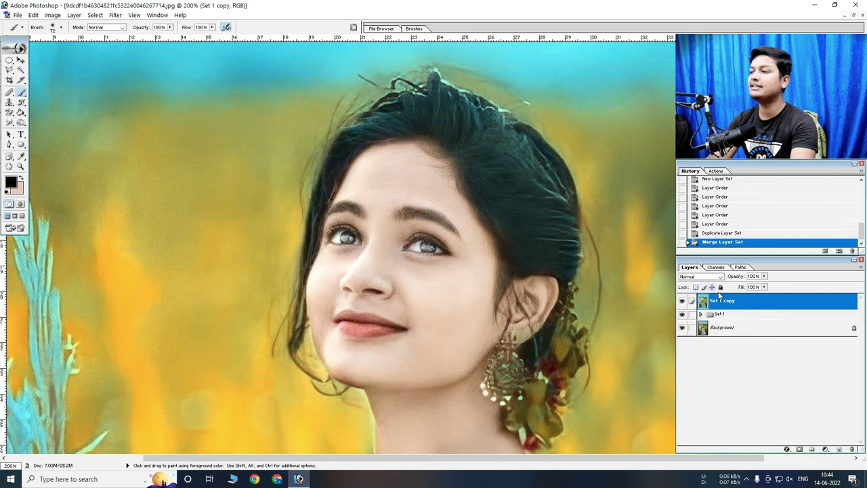
Apply a Gaussian Blur to the merged Set 1 copy layer
{"action": "left_click", "coordinate": [116, 15]}
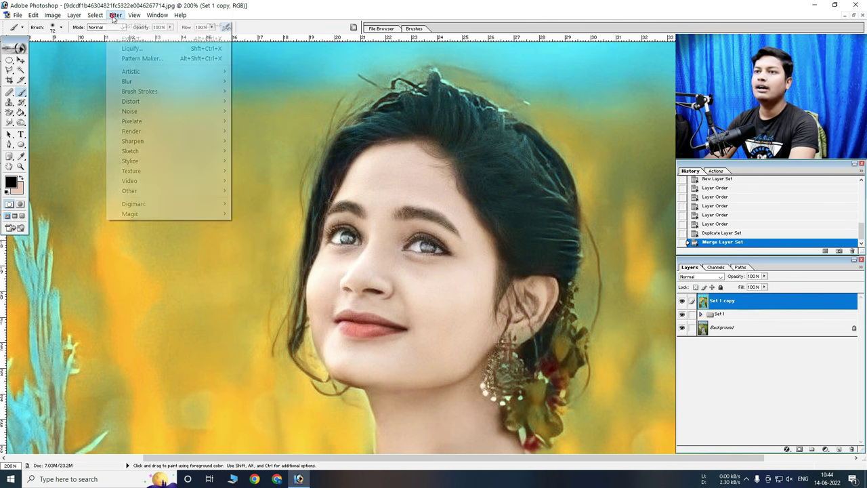
{"action": "mouse_move", "coordinate": [126, 82]}
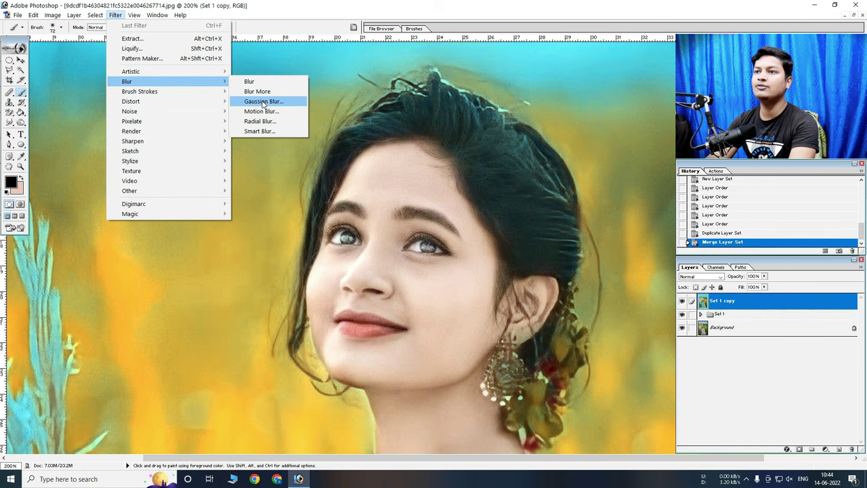
{"action": "left_click", "coordinate": [263, 103]}
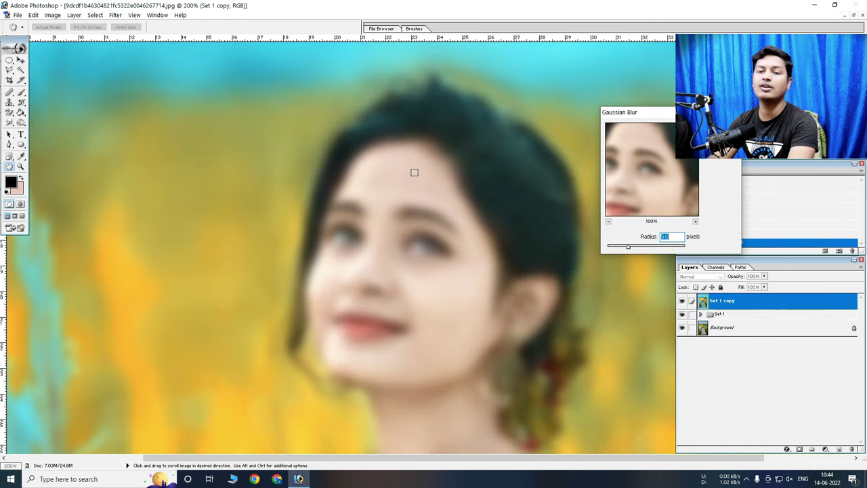
{"action": "key", "text": "Return"}
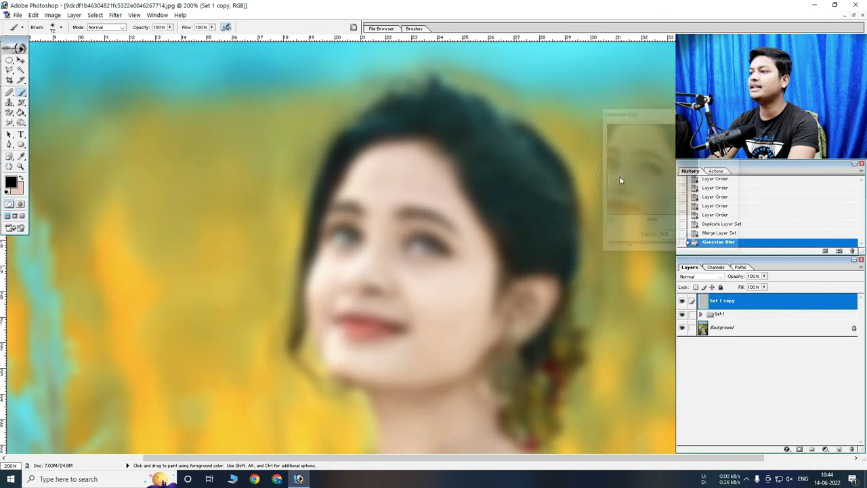
Add an inverted black mask to Set 1 copy and set a 42 px brush
{"action": "left_click", "coordinate": [798, 450]}
{"action": "key", "text": "ctrl+i"}
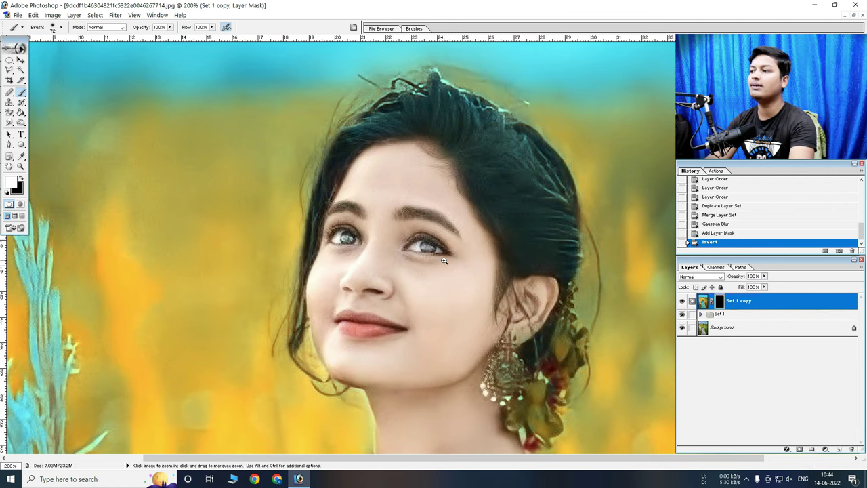
{"action": "key", "text": "ctrl+plus"}
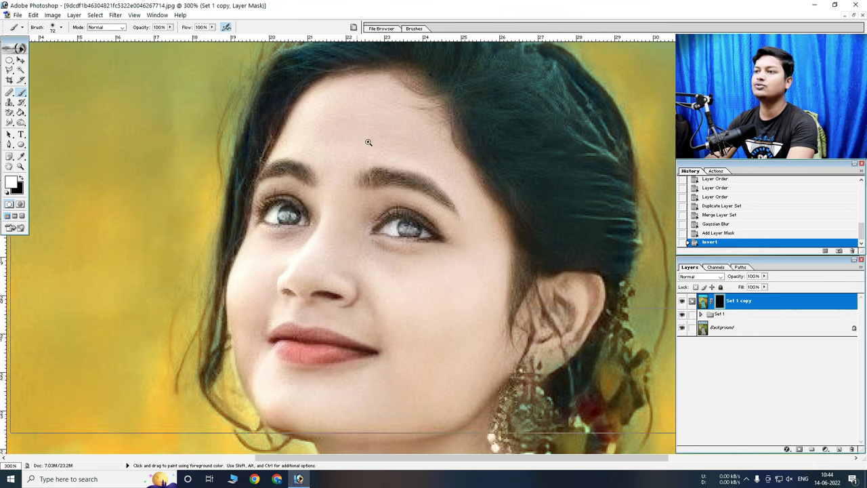
{"action": "key", "text": "ctrl+plus"}
{"action": "right_click", "coordinate": [402, 189]}
{"action": "left_click_drag", "start_coordinate": [393, 190], "coordinate": [368, 155]}
{"action": "left_click", "coordinate": [332, 157]}
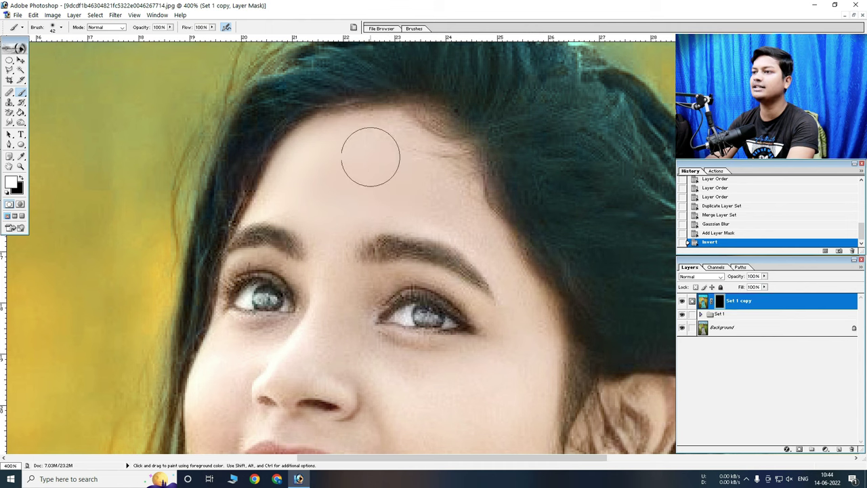
{"action": "right_click", "coordinate": [423, 180]}
{"action": "key", "text": "Return"}
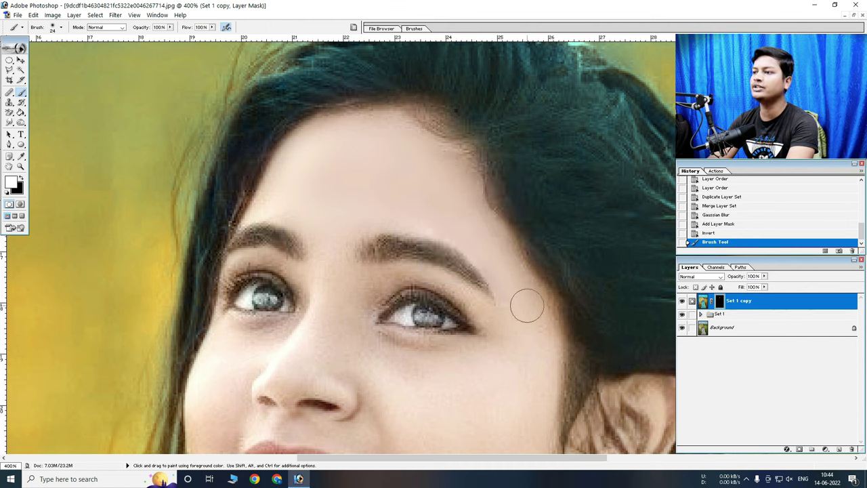
Paint blur into the mask over the eye, chin, cheek and beside the nose
{"action": "left_click", "coordinate": [528, 334]}
{"action": "left_click_drag", "start_coordinate": [527, 334], "coordinate": [428, 204]}
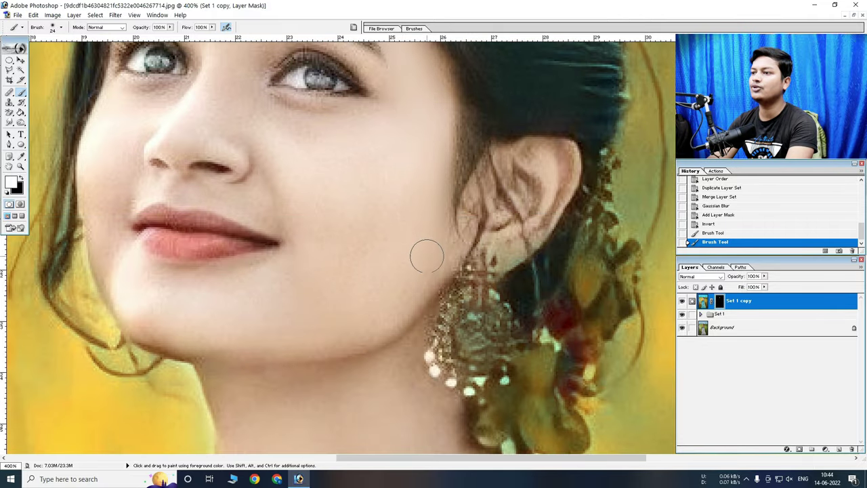
{"action": "left_click_drag", "start_coordinate": [371, 325], "coordinate": [376, 316]}
{"action": "left_click_drag", "start_coordinate": [378, 364], "coordinate": [383, 359]}
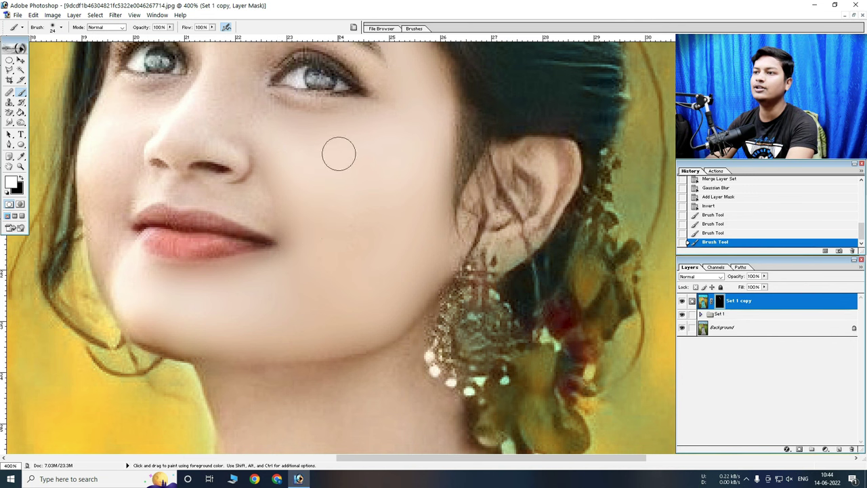
{"action": "left_click_drag", "start_coordinate": [411, 152], "coordinate": [406, 129]}
{"action": "left_click_drag", "start_coordinate": [270, 139], "coordinate": [456, 193]}
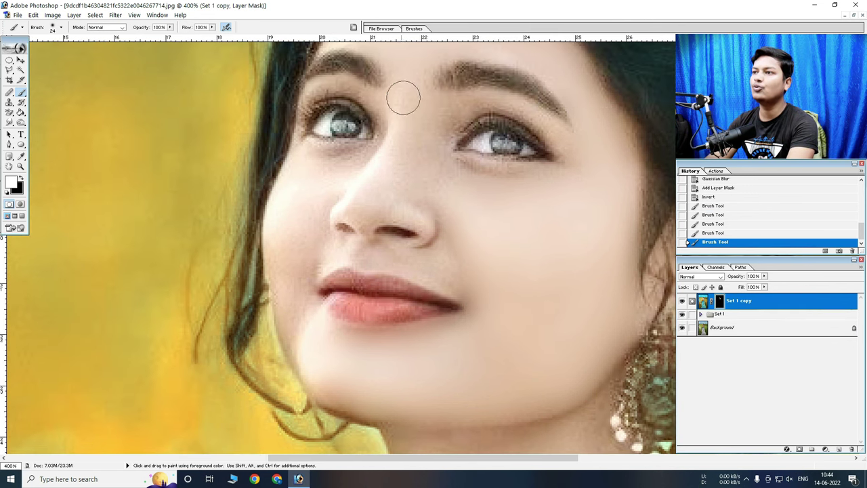
{"action": "left_click_drag", "start_coordinate": [363, 208], "coordinate": [370, 204]}
With a smaller brush at 29% opacity, smooth the cheek and skin near the lips
{"action": "right_click", "coordinate": [395, 169]}
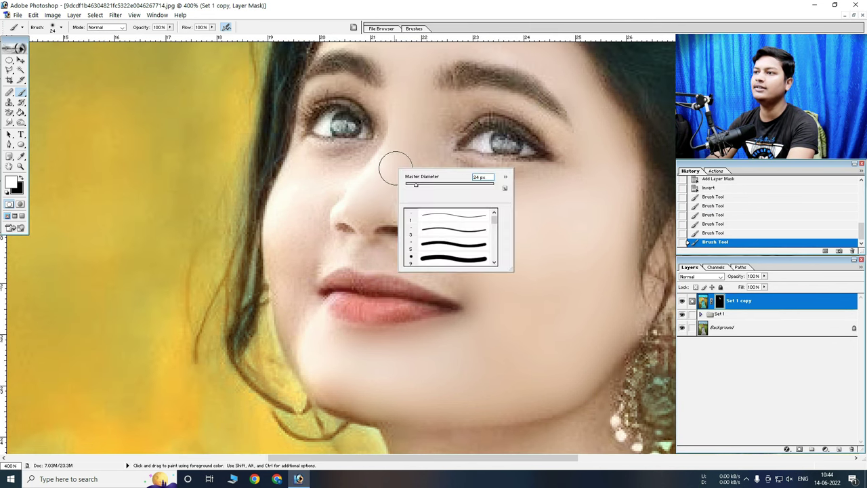
{"action": "left_click", "coordinate": [310, 174]}
{"action": "left_click_drag", "start_coordinate": [290, 246], "coordinate": [290, 260]}
{"action": "right_click", "coordinate": [367, 250]}
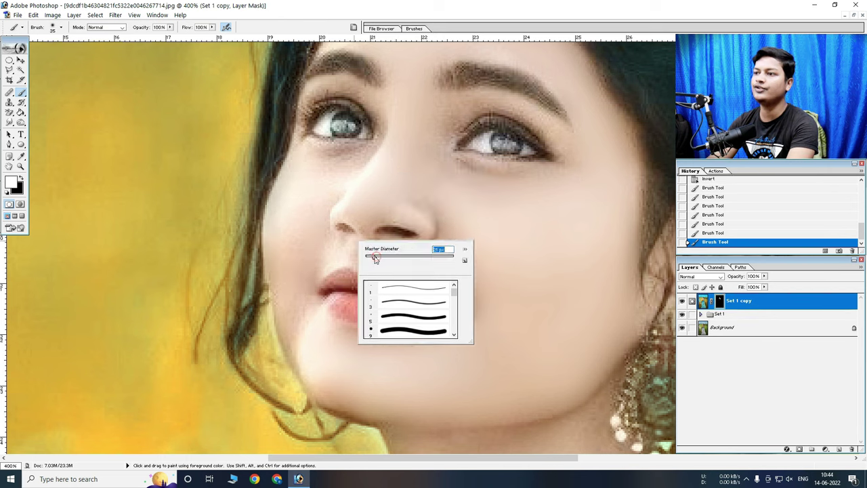
{"action": "left_click", "coordinate": [302, 298]}
{"action": "left_click_drag", "start_coordinate": [300, 324], "coordinate": [303, 259]}
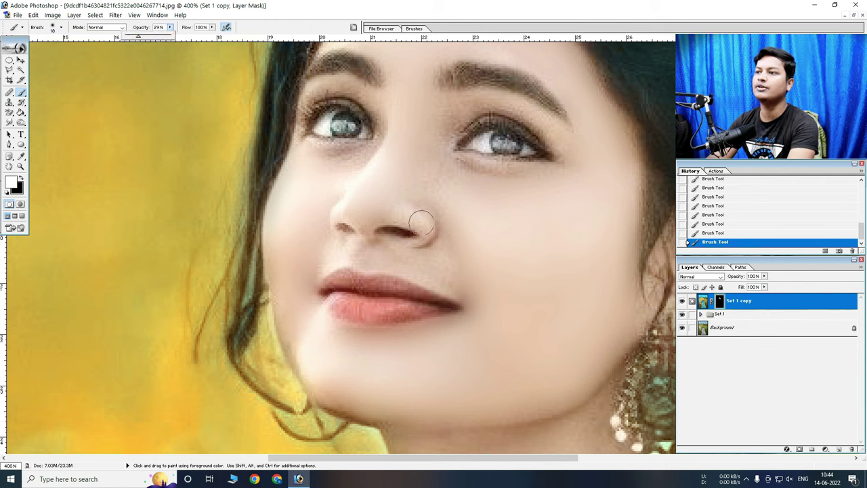
{"action": "left_click", "coordinate": [441, 272]}
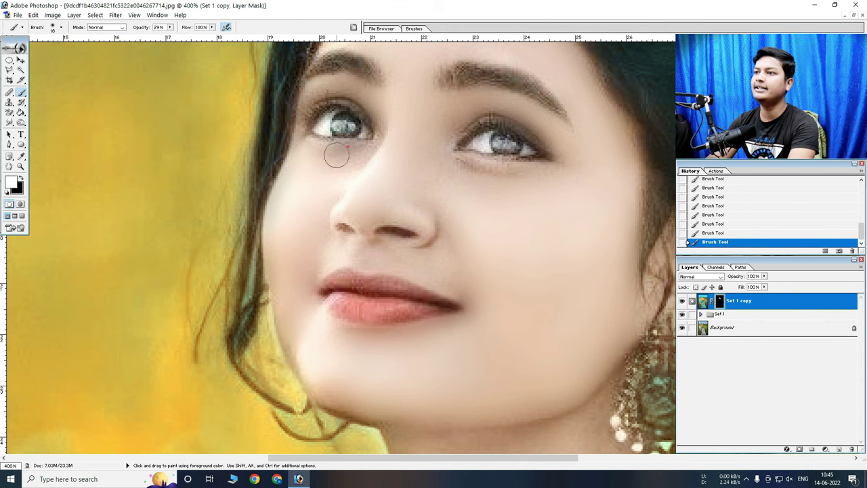
Set the brush to 59 px and 100% opacity for the neck
{"action": "scroll", "coordinate": [490, 172], "scroll_direction": "right", "scroll_amount": 3}
{"action": "scroll", "coordinate": [360, 179], "scroll_direction": "down", "scroll_amount": 2}
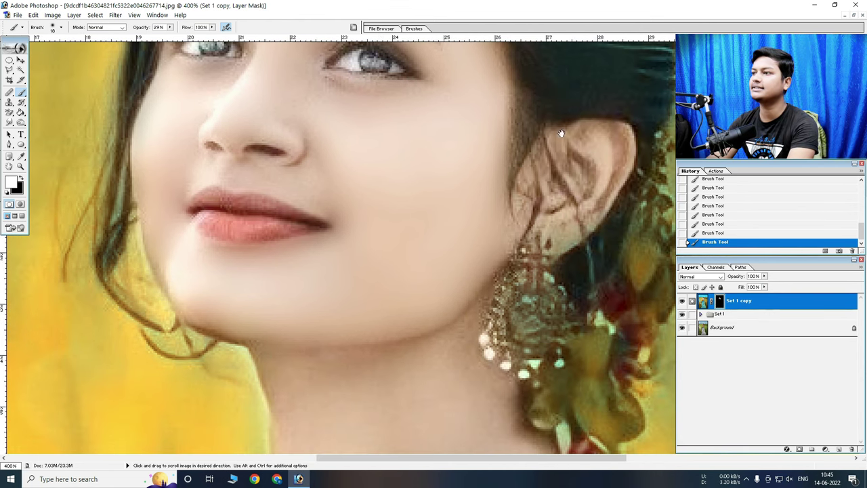
{"action": "scroll", "coordinate": [422, 258], "scroll_direction": "down", "scroll_amount": 7}
{"action": "right_click", "coordinate": [517, 158]}
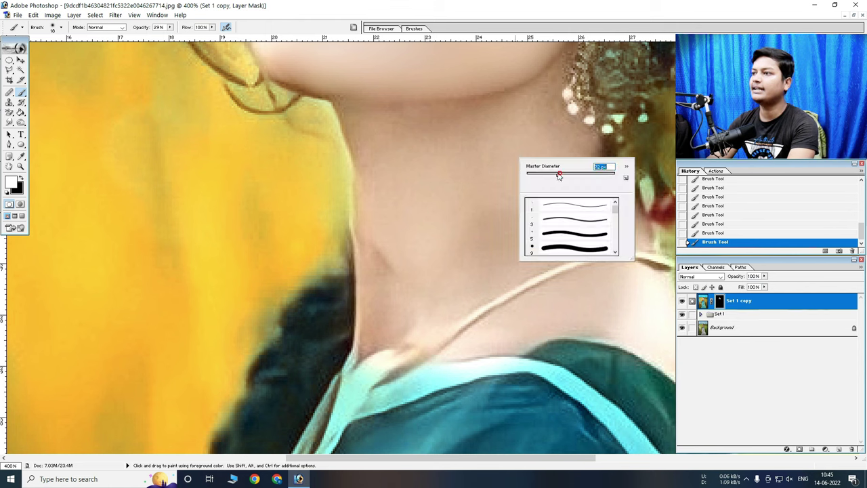
{"action": "left_click_drag", "start_coordinate": [539, 175], "coordinate": [552, 174]}
{"action": "key", "text": "Return"}
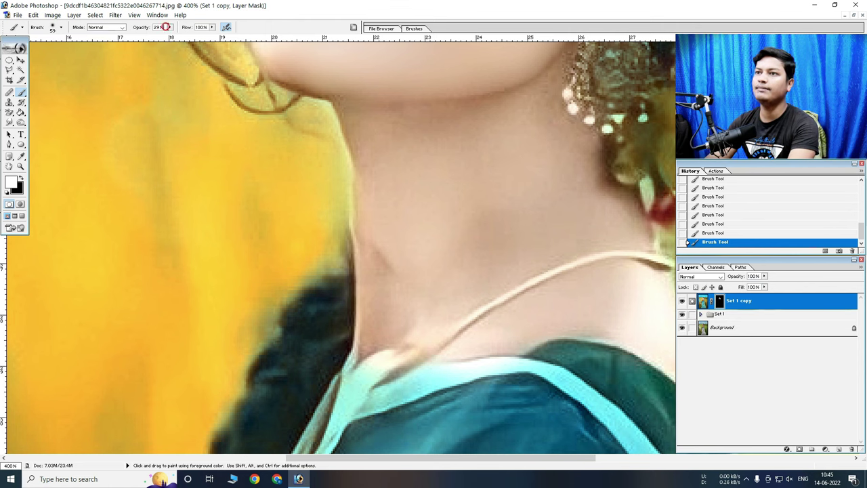
{"action": "left_click_drag", "start_coordinate": [170, 27], "coordinate": [208, 43]}
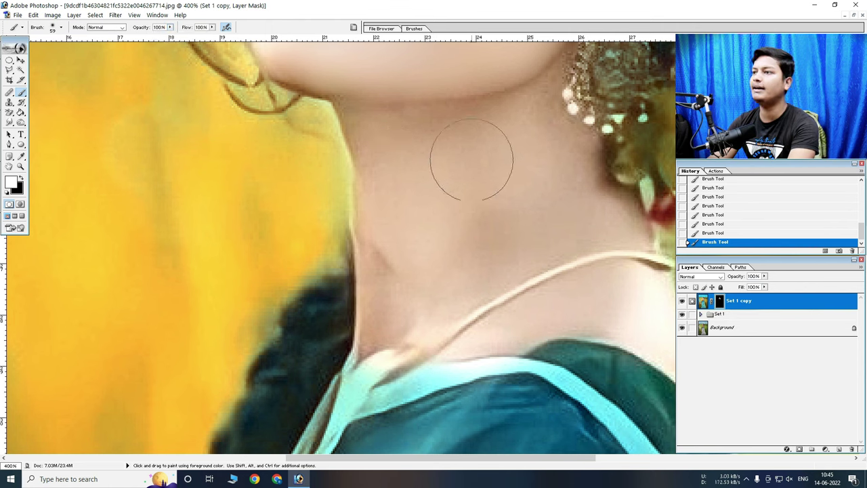
Use a 32 px brush on the shoulder and hand, then zoom out to the saree and plant
{"action": "mouse_move", "coordinate": [537, 302]}
{"action": "left_mouse_down"}
{"action": "mouse_move", "coordinate": [307, 105]}
{"action": "mouse_move", "coordinate": [331, 124]}
{"action": "left_mouse_up"}
{"action": "right_click", "coordinate": [307, 105]}
{"action": "key", "text": "Return"}
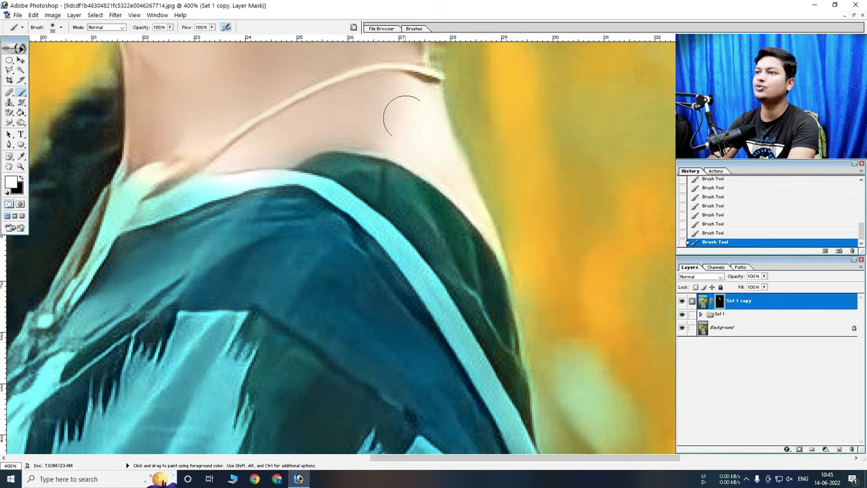
{"action": "key", "text": "ctrl+minus"}
{"action": "key", "text": "ctrl+minus"}
{"action": "left_click", "coordinate": [259, 319], "text": "ctrl"}
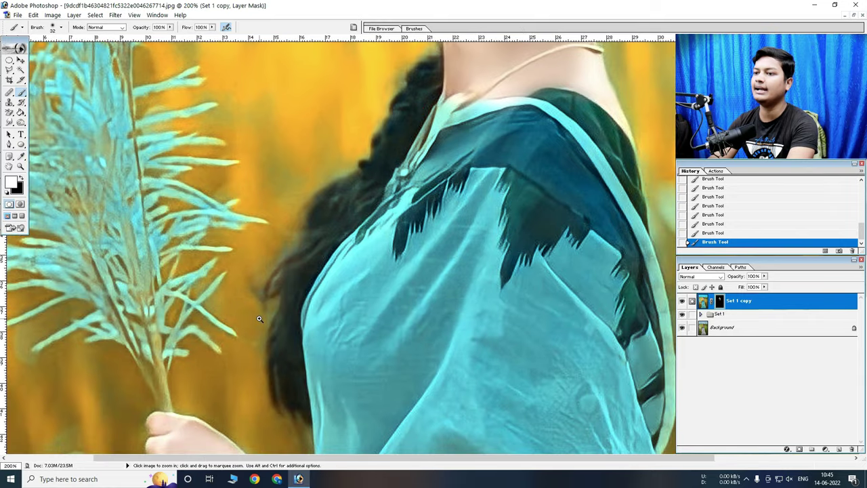
{"action": "scroll", "coordinate": [438, 251], "scroll_direction": "down", "scroll_amount": 5}
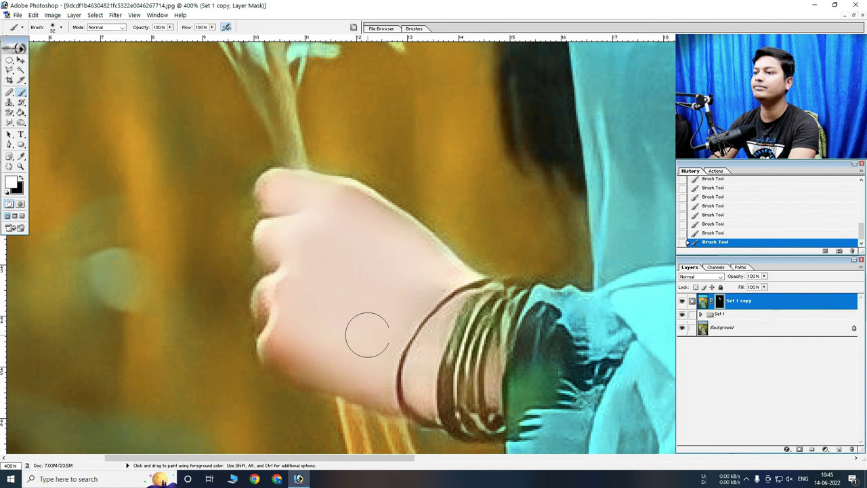
{"action": "left_click", "coordinate": [409, 312], "text": "ctrl+alt"}
{"action": "left_click", "coordinate": [401, 296], "text": "ctrl+alt"}
Toggle Set 1 copy off and on to compare the skin smoothing
{"action": "left_click", "coordinate": [411, 266], "text": "ctrl+alt"}
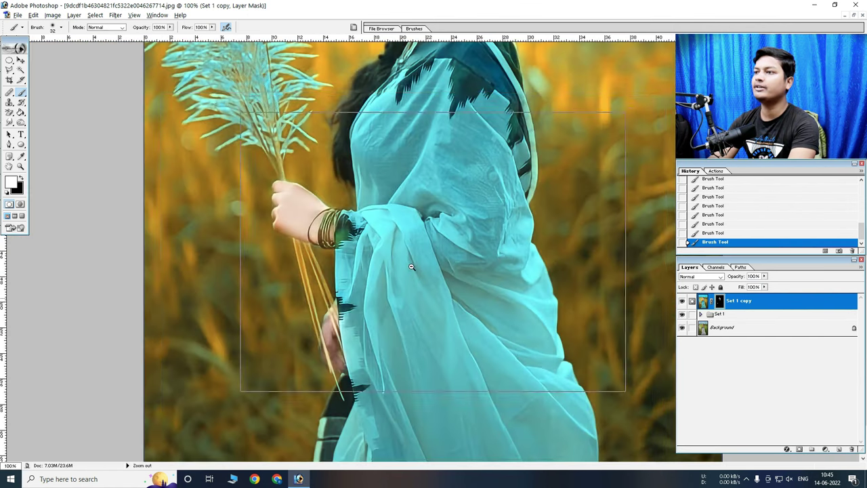
{"action": "left_click", "coordinate": [682, 301]}
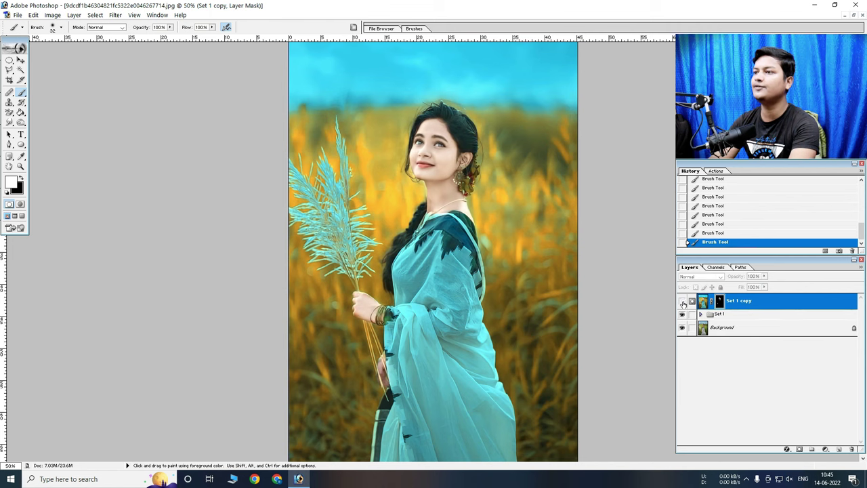
{"action": "left_click", "coordinate": [682, 301]}
{"action": "key", "text": "ctrl+plus"}
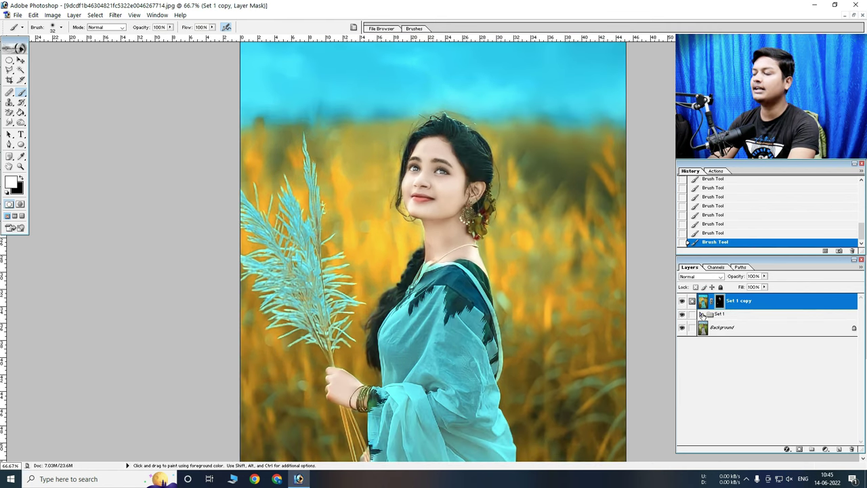
{"action": "left_click", "coordinate": [445, 208], "text": "ctrl+alt"}
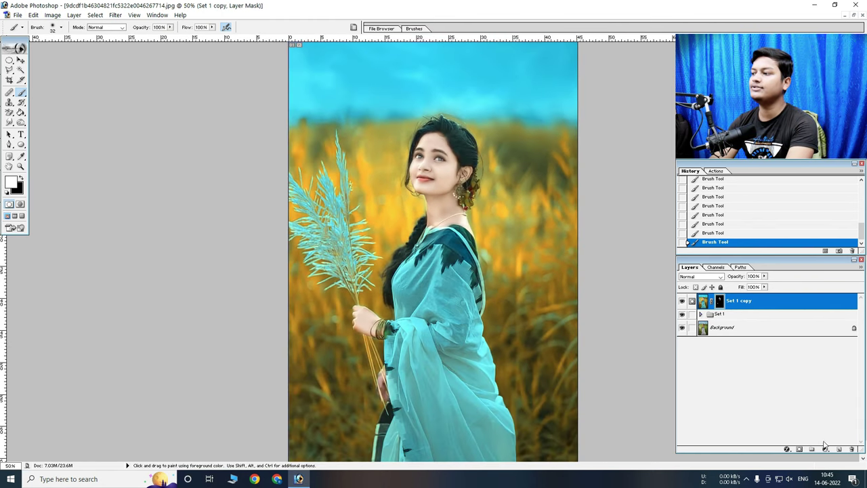
Add a Selective Color layer that slightly deepens the Blacks range
{"action": "left_click", "coordinate": [825, 448]}
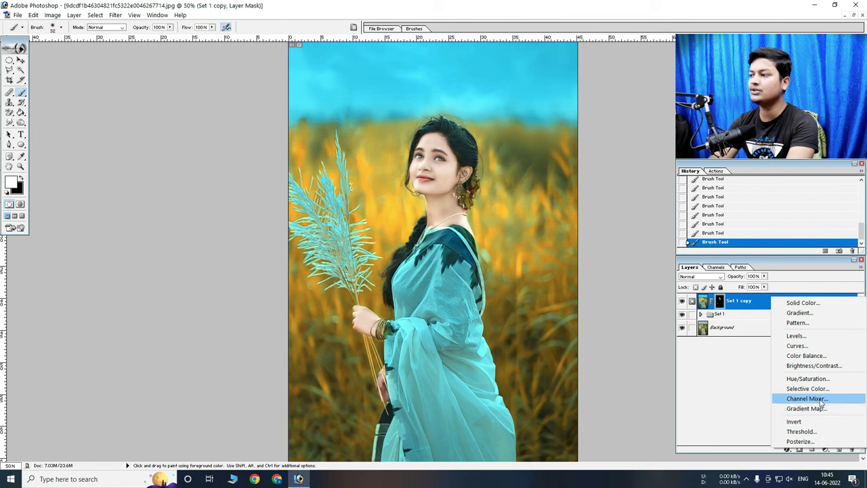
{"action": "left_click", "coordinate": [808, 388]}
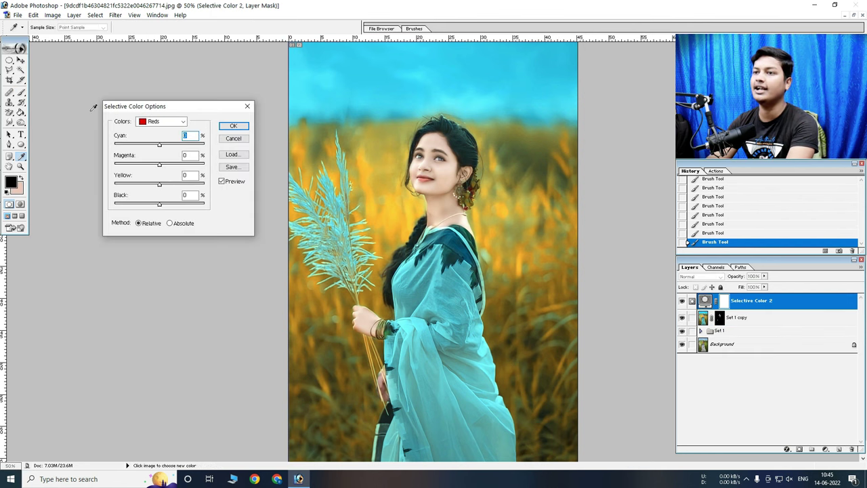
{"action": "left_click", "coordinate": [163, 122]}
{"action": "left_click", "coordinate": [158, 185]}
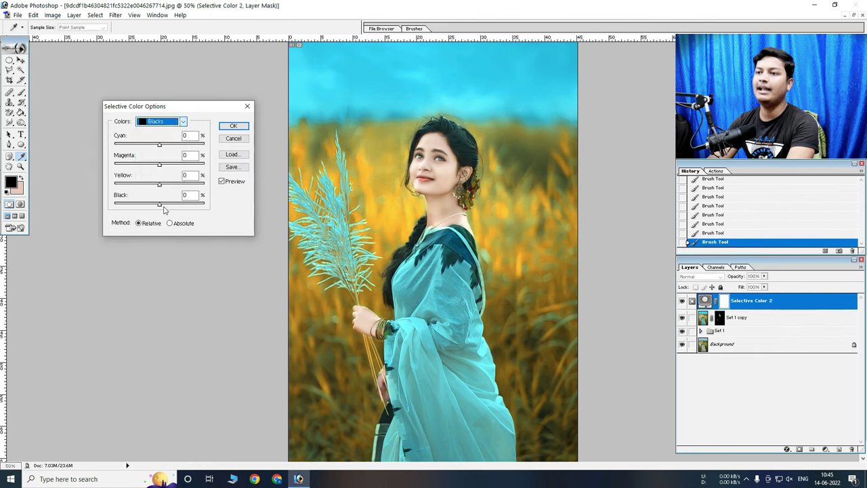
{"action": "left_click_drag", "start_coordinate": [163, 208], "coordinate": [165, 210]}
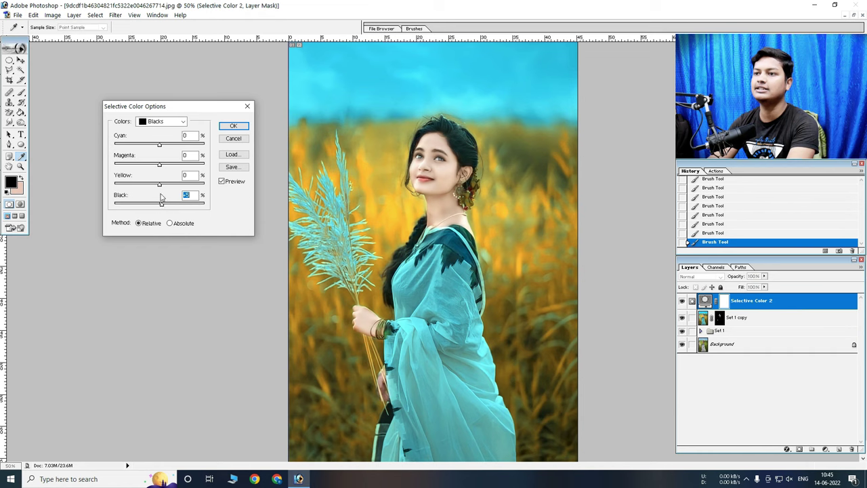
{"action": "left_click", "coordinate": [162, 121]}
{"action": "left_click", "coordinate": [161, 175]}
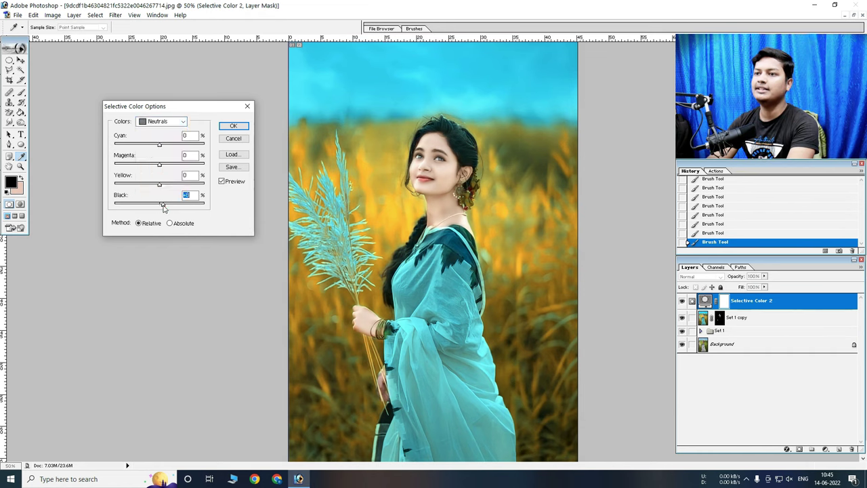
{"action": "left_click", "coordinate": [234, 125]}
{"action": "left_click", "coordinate": [682, 301]}
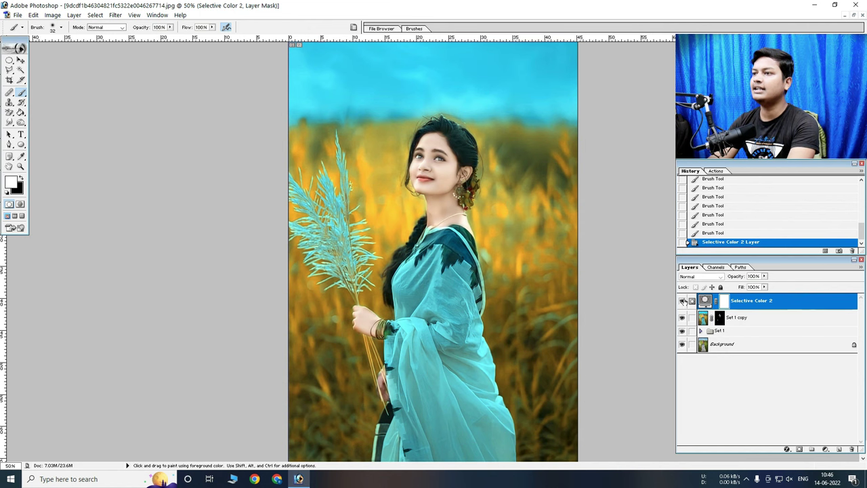
{"action": "left_click", "coordinate": [449, 169], "text": "ctrl+alt"}
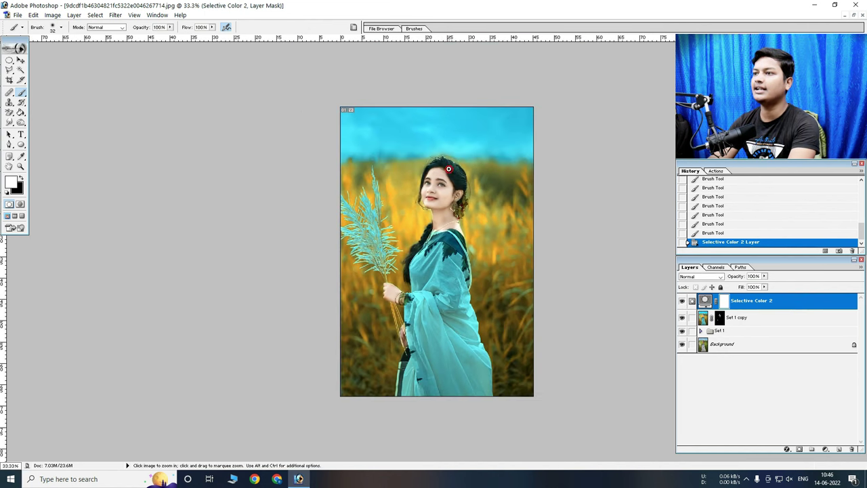
Add a Color Balance layer shifting highlights to Cyan/Red -10 and Yellow/Blue +20
{"action": "left_click", "coordinate": [448, 169], "text": "ctrl"}
{"action": "left_click", "coordinate": [828, 450]}
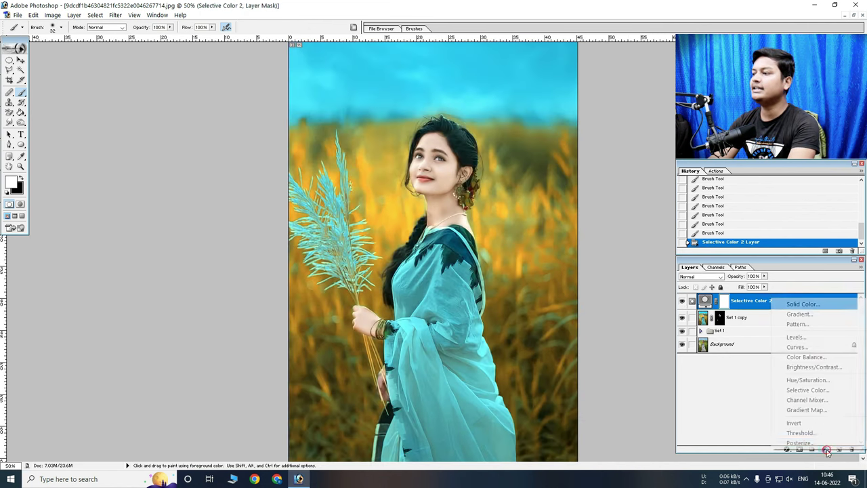
{"action": "left_click", "coordinate": [806, 357]}
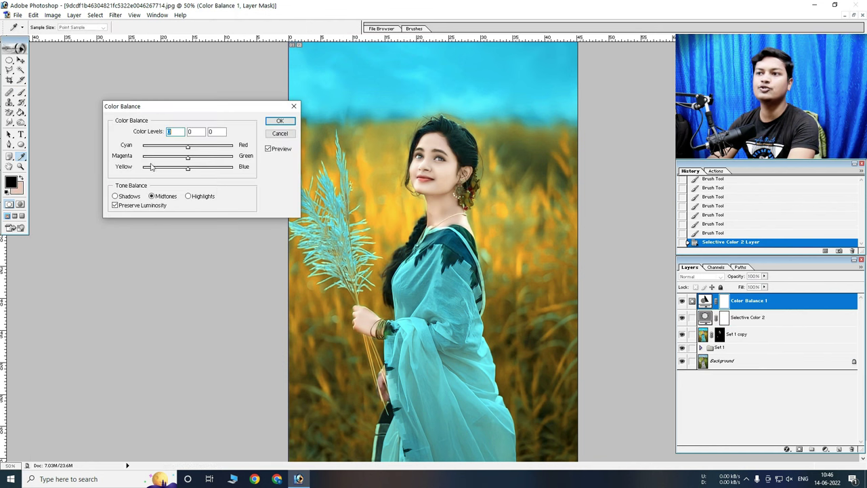
{"action": "left_click", "coordinate": [188, 196]}
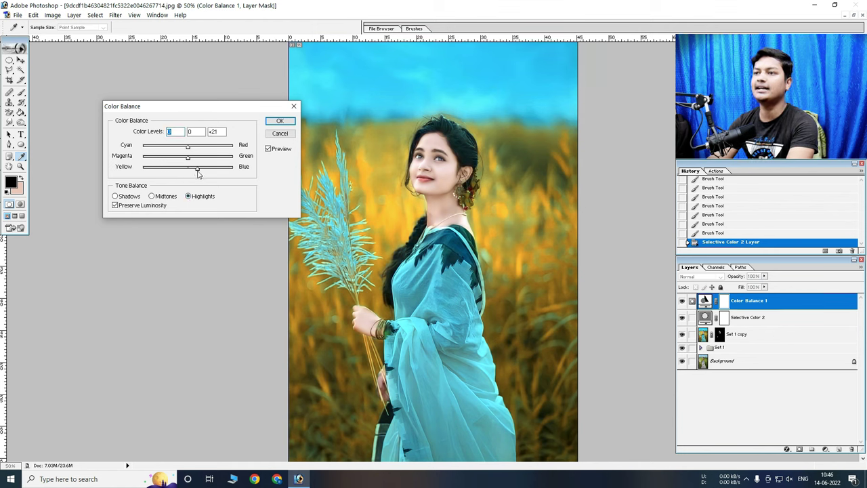
{"action": "left_click", "coordinate": [197, 174]}
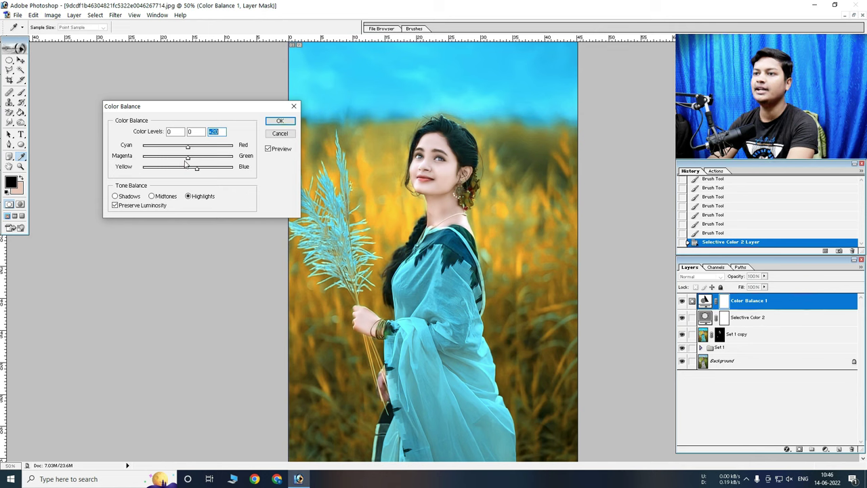
{"action": "left_click", "coordinate": [185, 159]}
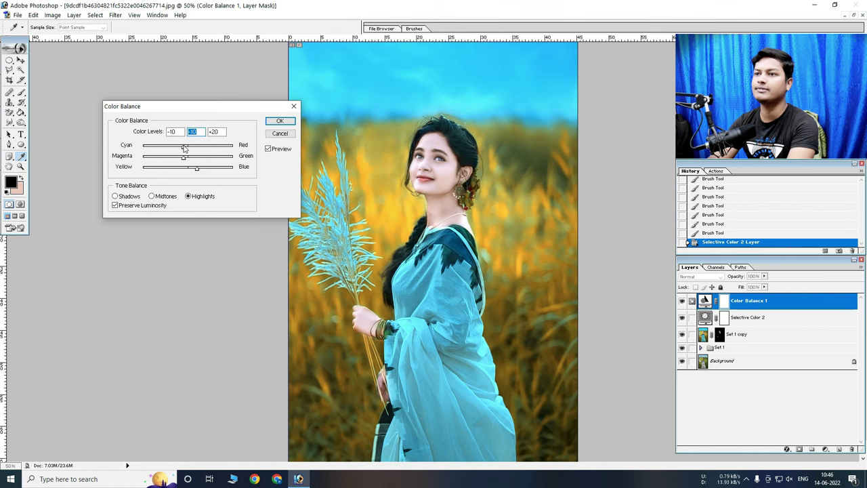
{"action": "left_click", "coordinate": [280, 121]}
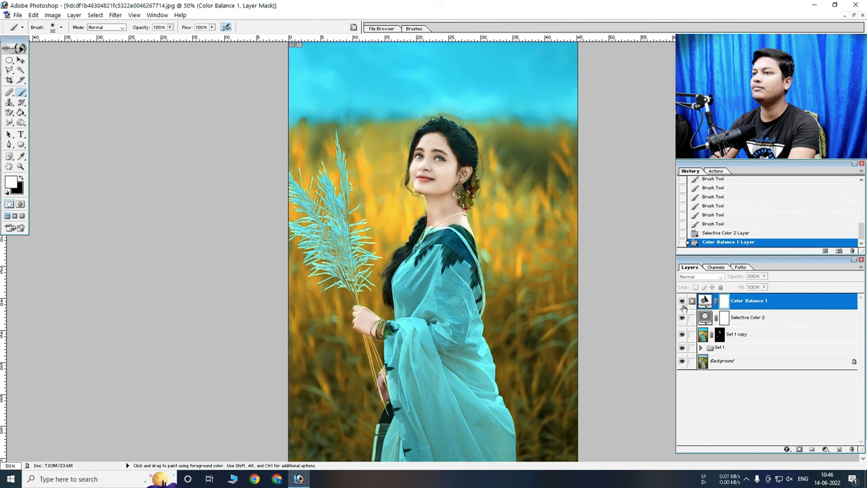
Zoom between 33.3% and 50% to review the cooled highlights
{"action": "key", "text": "ctrl+minus"}
{"action": "key", "text": "ctrl+minus"}
{"action": "key", "text": "ctrl+plus"}
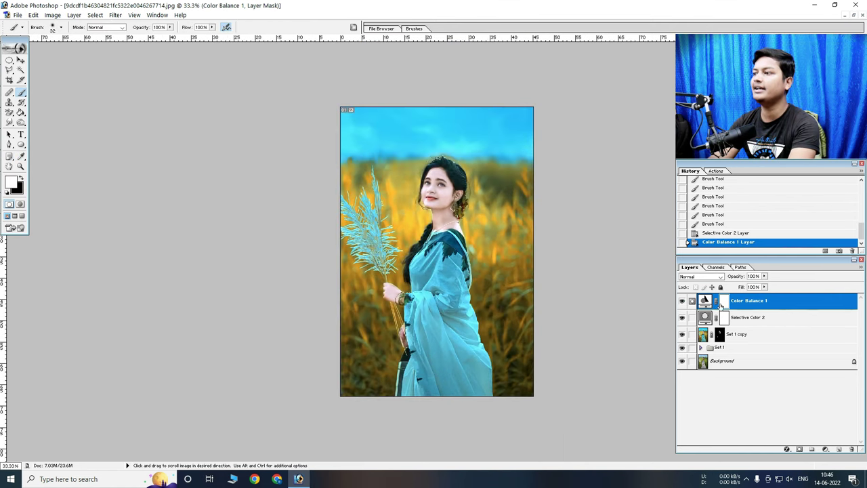
{"action": "left_click", "coordinate": [433, 237]}
{"action": "left_click", "coordinate": [611, 323], "text": "alt"}
{"action": "left_click", "coordinate": [455, 269]}
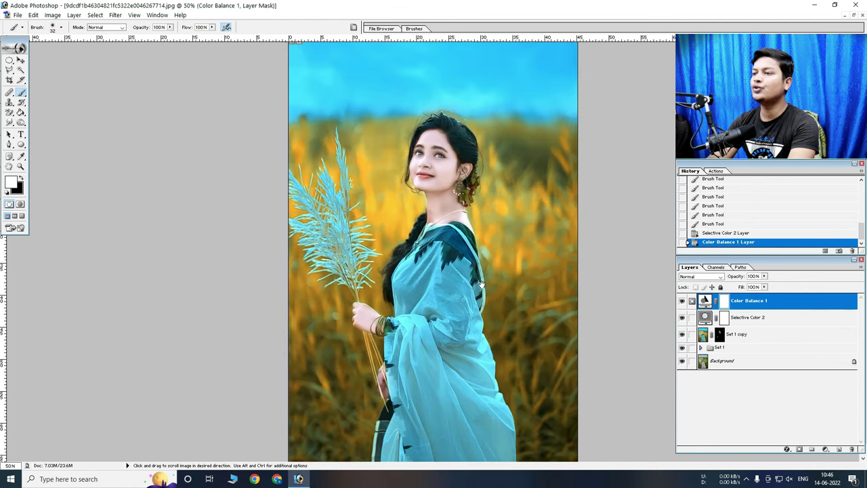
{"action": "left_click", "coordinate": [825, 450]}
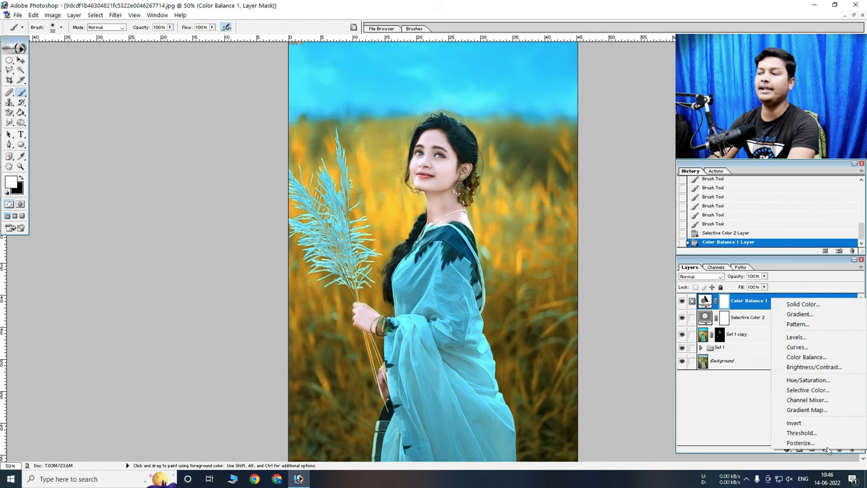
Add a reversed Radial Gradient Fill layer at a 60° angle for a vignette
{"action": "left_click", "coordinate": [799, 314]}
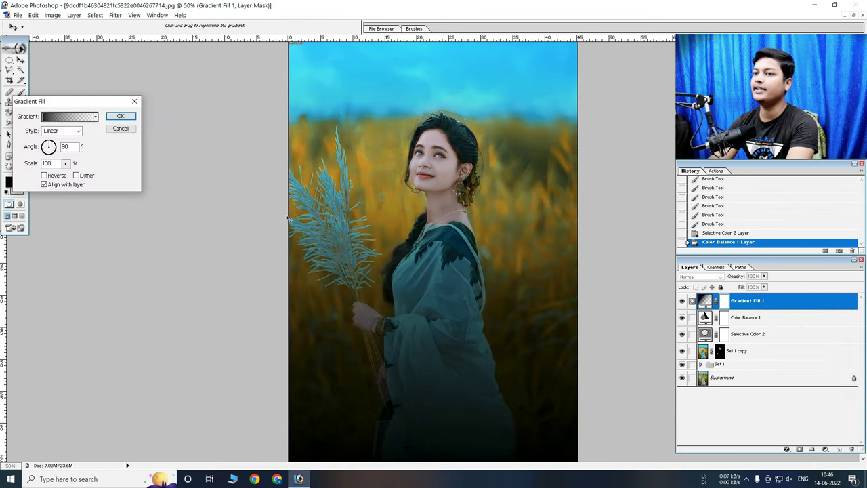
{"action": "left_click", "coordinate": [59, 132]}
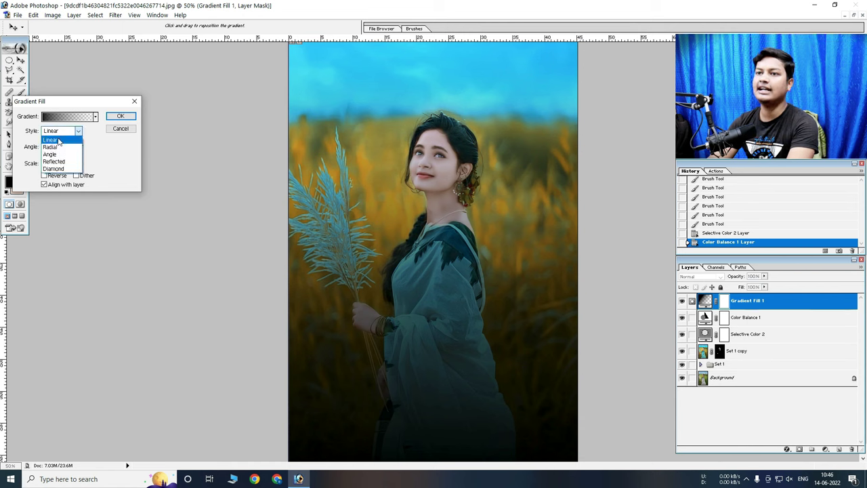
{"action": "left_click", "coordinate": [59, 147]}
{"action": "left_click", "coordinate": [45, 176]}
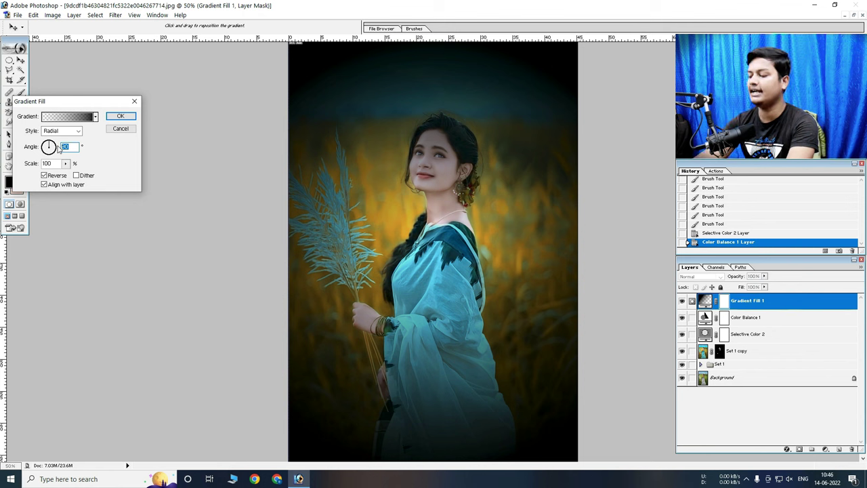
{"action": "type", "text": "60"}
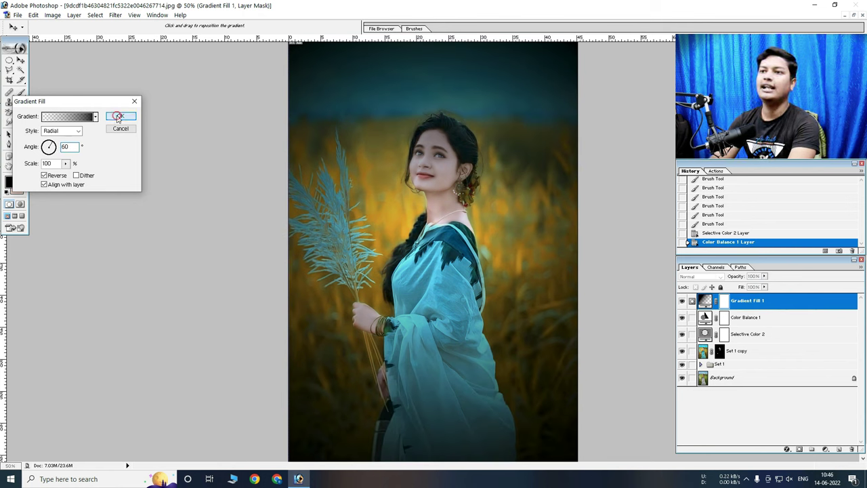
{"action": "left_click", "coordinate": [118, 117]}
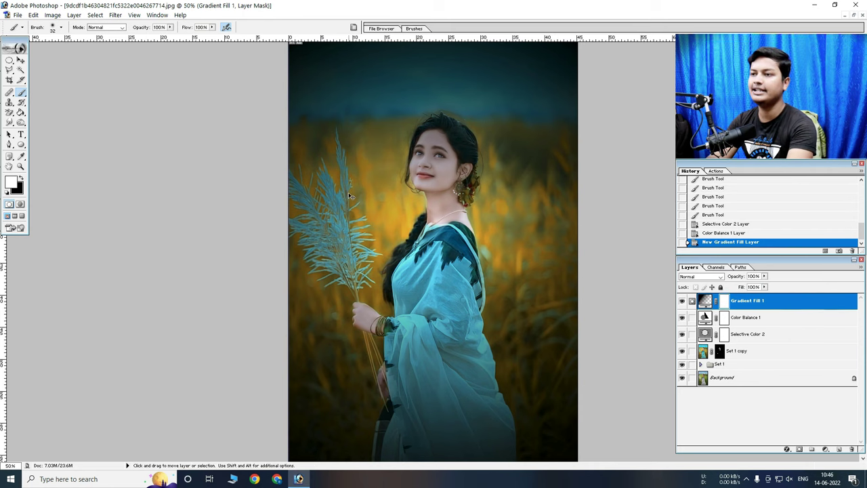
Rasterize Gradient Fill 1, target its mask and make black the painting colour
{"action": "right_click", "coordinate": [806, 308]}
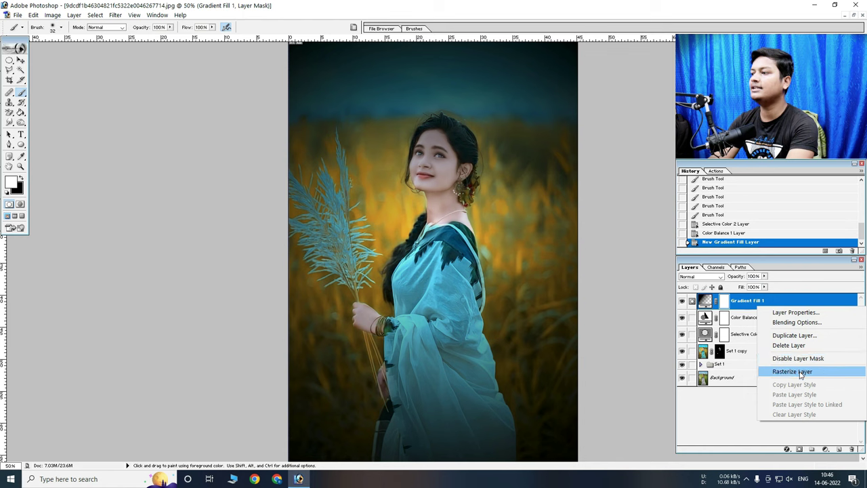
{"action": "left_click", "coordinate": [793, 371]}
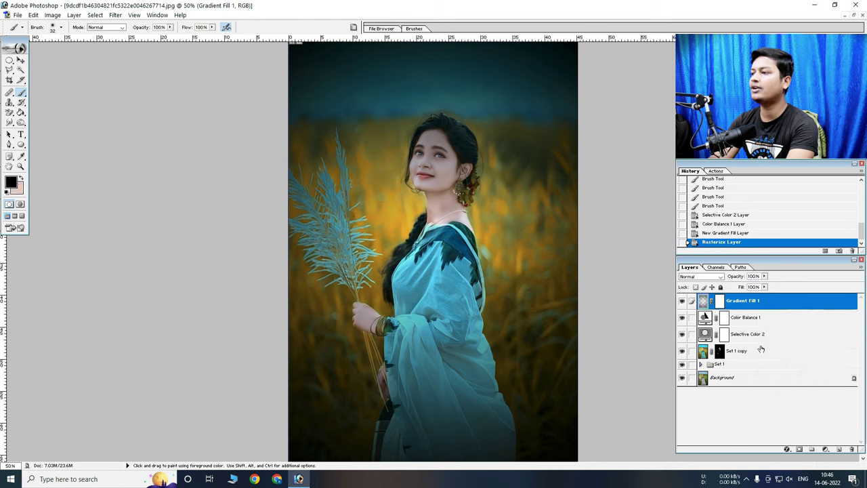
{"action": "left_click", "coordinate": [719, 302]}
{"action": "left_click", "coordinate": [20, 180]}
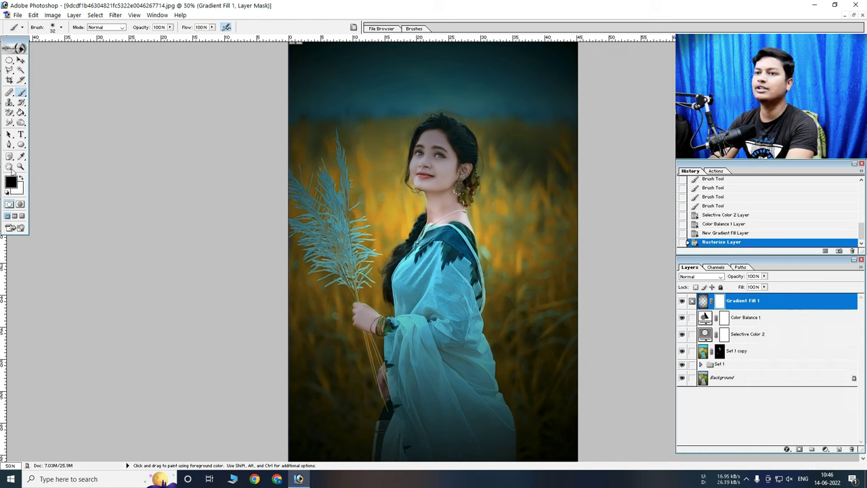
Pick a different brush preset and size it to 1100 px
{"action": "right_click", "coordinate": [407, 172]}
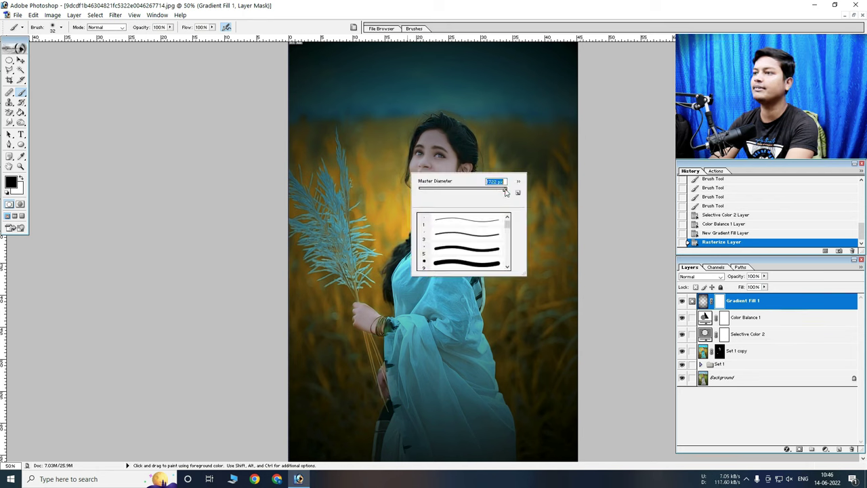
{"action": "left_click", "coordinate": [437, 223]}
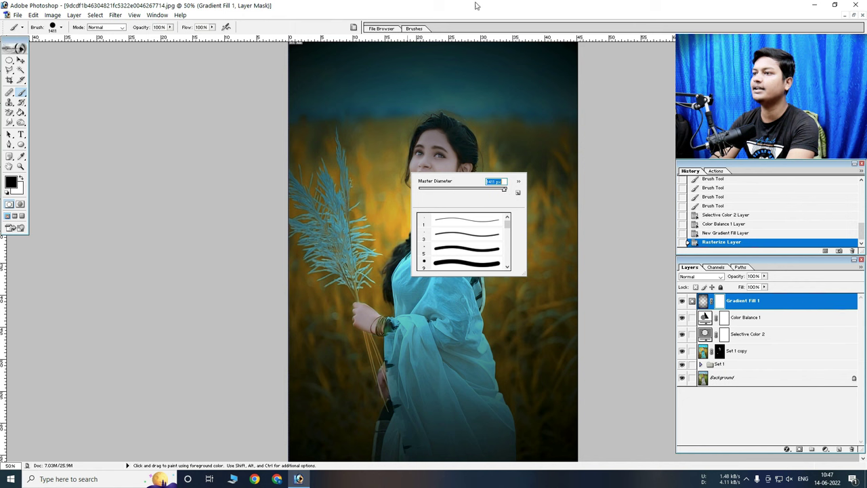
{"action": "key", "text": "Return"}
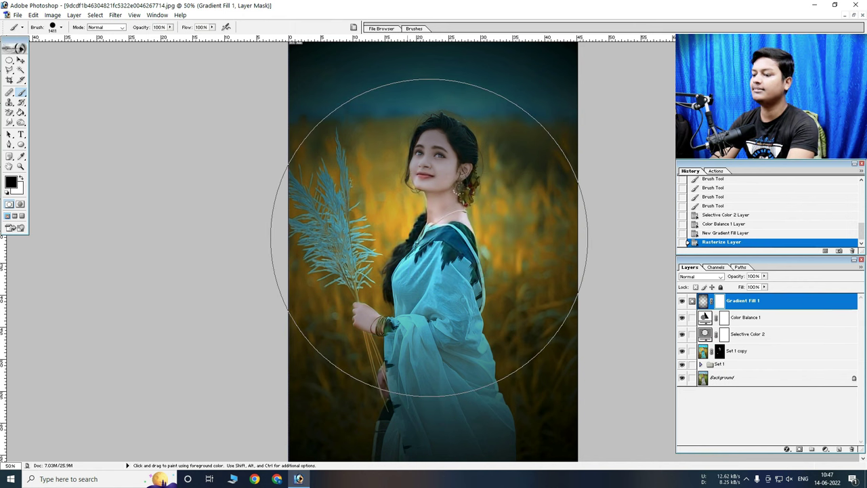
{"action": "key", "text": "bracketleft"}
{"action": "key", "text": "bracketleft"}
{"action": "key", "text": "bracketleft"}
{"action": "key", "text": "bracketleft"}
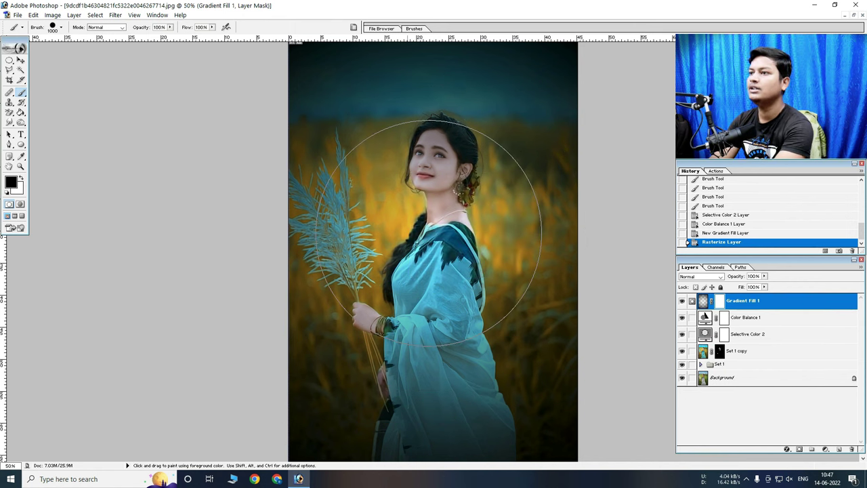
{"action": "key", "text": "bracketright"}
Paint trial strokes on the Gradient Fill 1 mask, then undo them
{"action": "left_click", "coordinate": [430, 217]}
{"action": "left_click", "coordinate": [441, 203]}
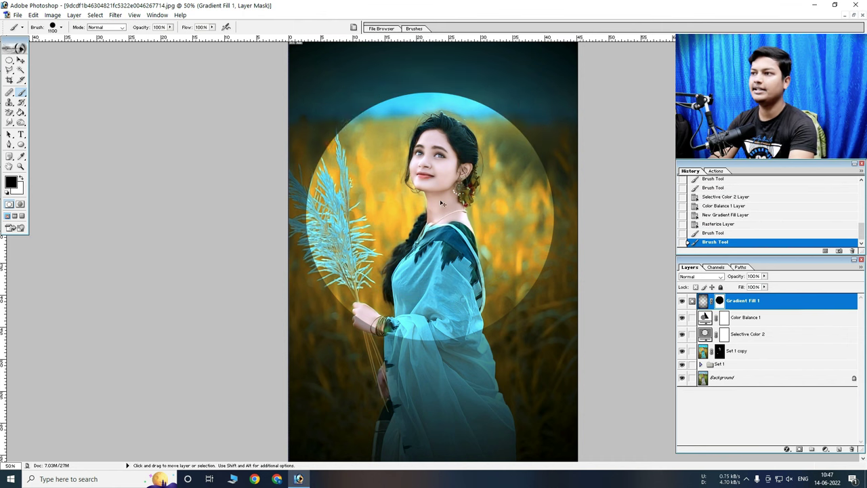
{"action": "left_click", "coordinate": [425, 205]}
{"action": "key", "text": "ctrl+alt+z"}
{"action": "key", "text": "ctrl+alt+z"}
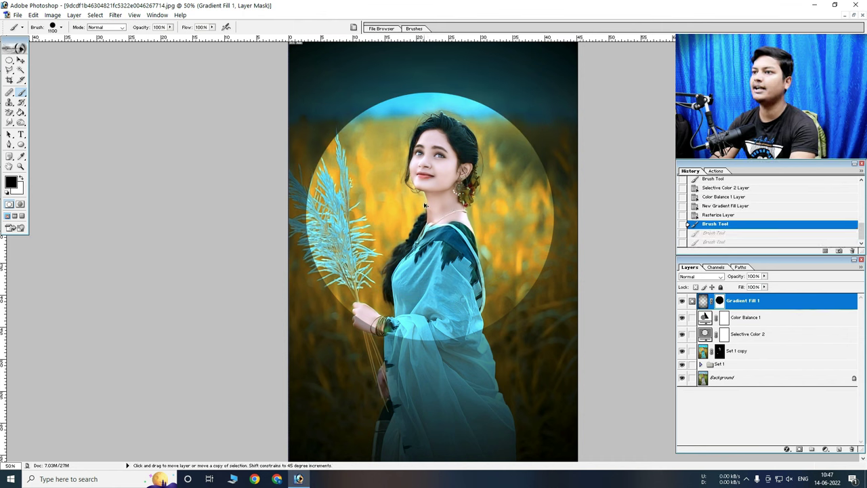
{"action": "key", "text": "ctrl+alt+z"}
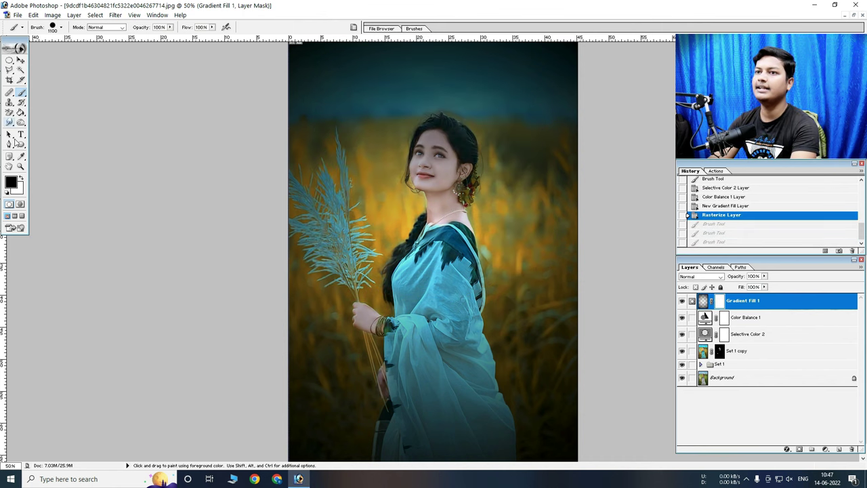
{"action": "right_click", "coordinate": [530, 185]}
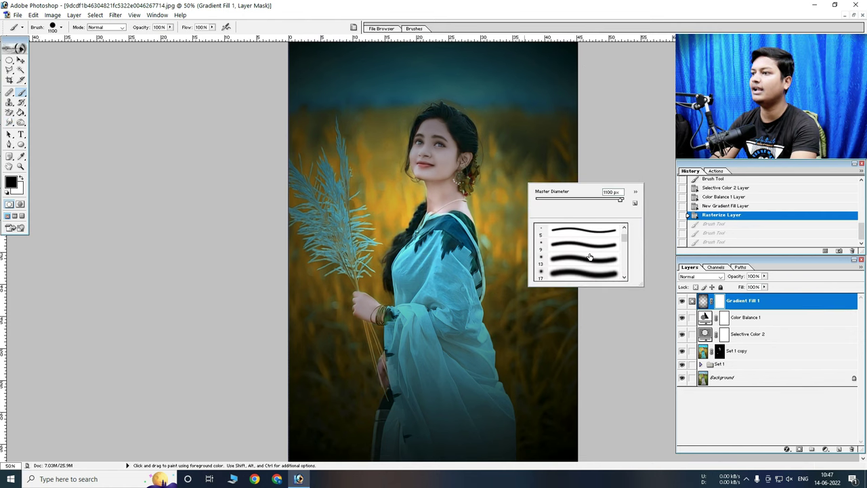
With a soft 626 px brush, paint the vignette off the woman and field
{"action": "left_click", "coordinate": [587, 258]}
{"action": "double_click", "coordinate": [610, 192]}
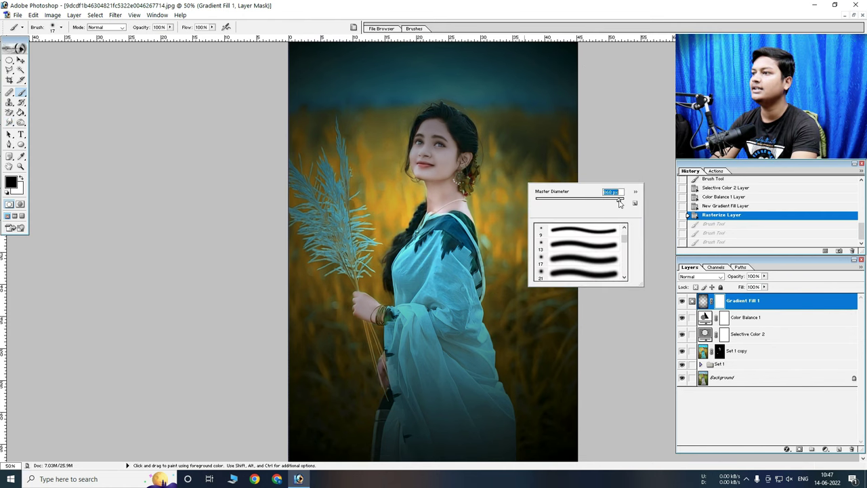
{"action": "left_click_drag", "start_coordinate": [618, 203], "coordinate": [616, 203]}
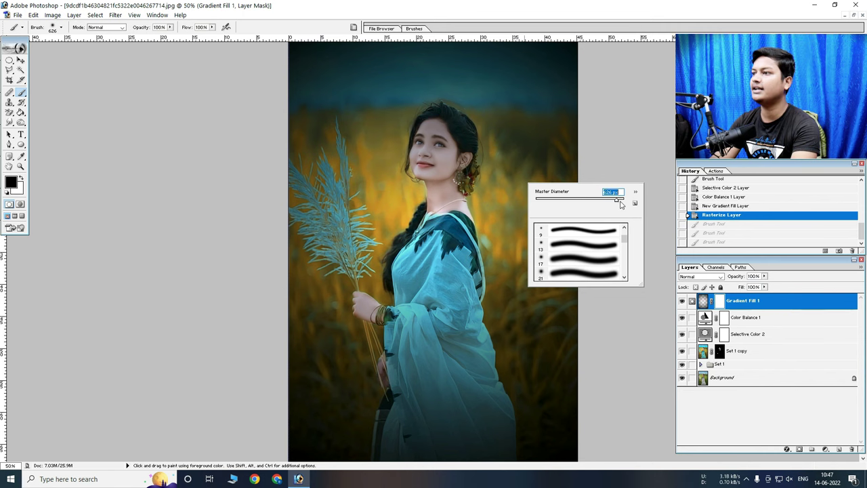
{"action": "mouse_move", "coordinate": [460, 145]}
{"action": "left_mouse_down"}
{"action": "mouse_move", "coordinate": [435, 106]}
{"action": "mouse_move", "coordinate": [475, 176]}
{"action": "mouse_move", "coordinate": [425, 313]}
{"action": "mouse_move", "coordinate": [420, 382]}
{"action": "left_mouse_up"}
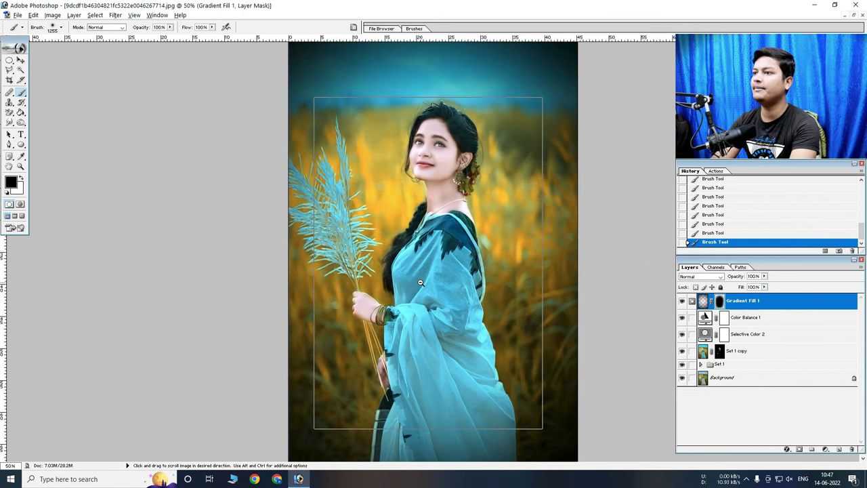
{"action": "key", "text": "ctrl+minus"}
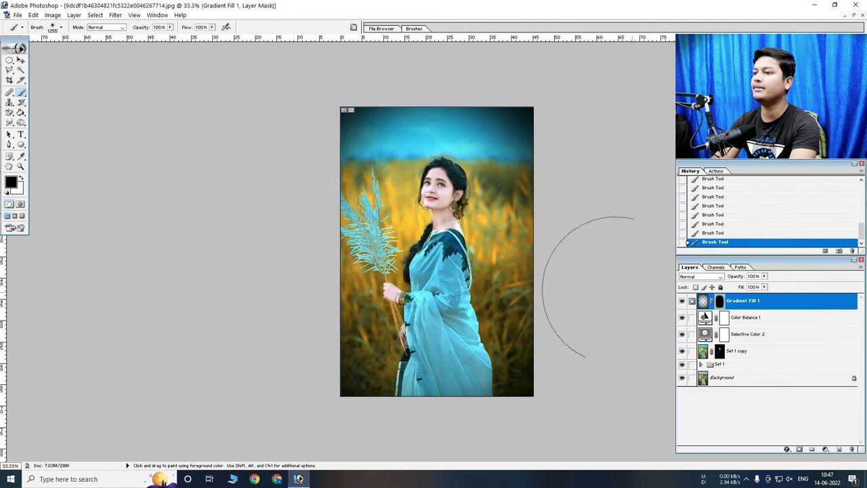
Lower Gradient Fill 1 to 80% opacity and toggle it to compare the vignette
{"action": "left_click_drag", "start_coordinate": [754, 283], "coordinate": [748, 286]}
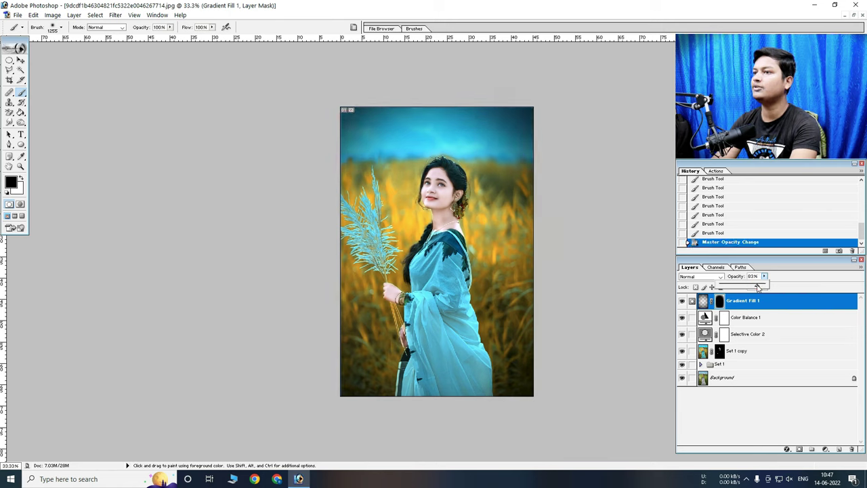
{"action": "left_click", "coordinate": [759, 300]}
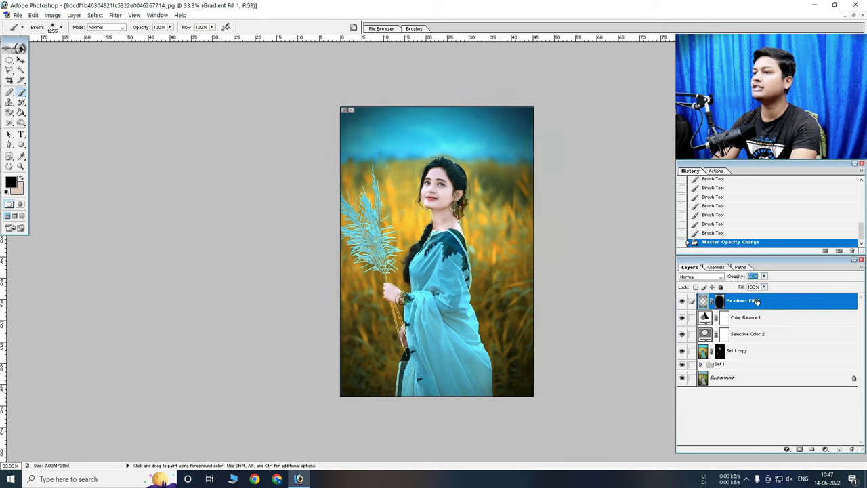
{"action": "left_click", "coordinate": [682, 305]}
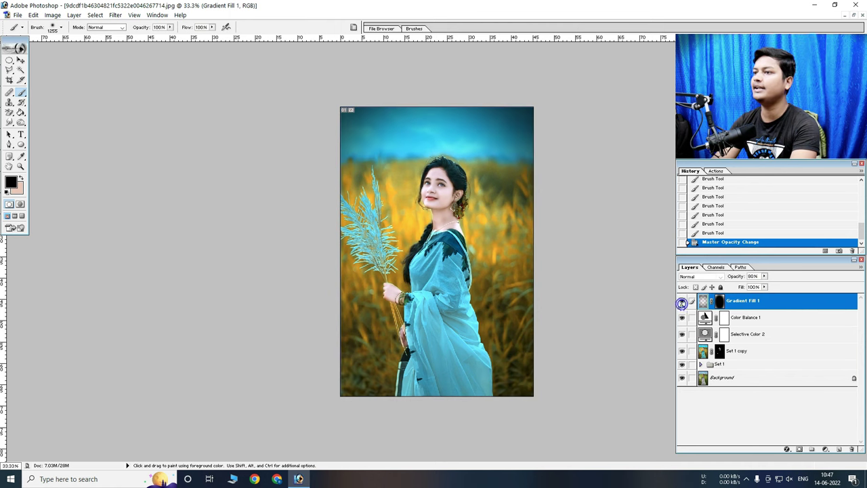
{"action": "left_click", "coordinate": [683, 305]}
{"action": "key", "text": "ctrl+minus"}
{"action": "key", "text": "ctrl+plus"}
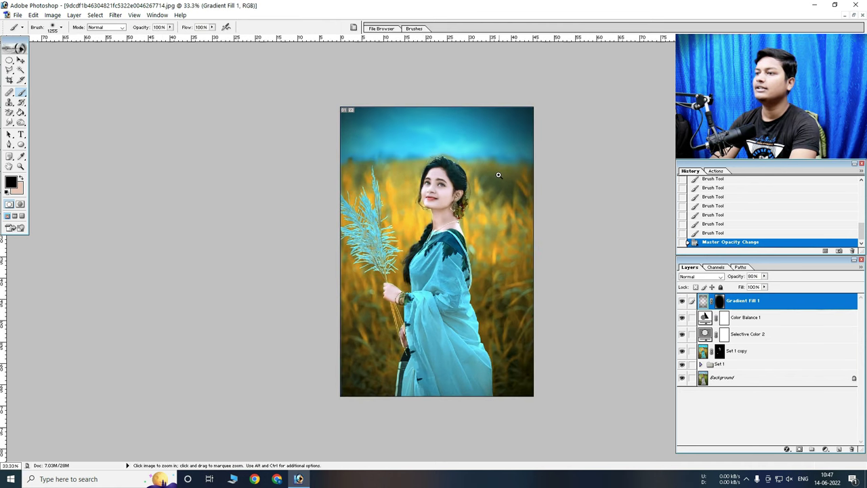
{"action": "key", "text": "ctrl+plus"}
{"action": "key", "text": "ctrl+minus"}
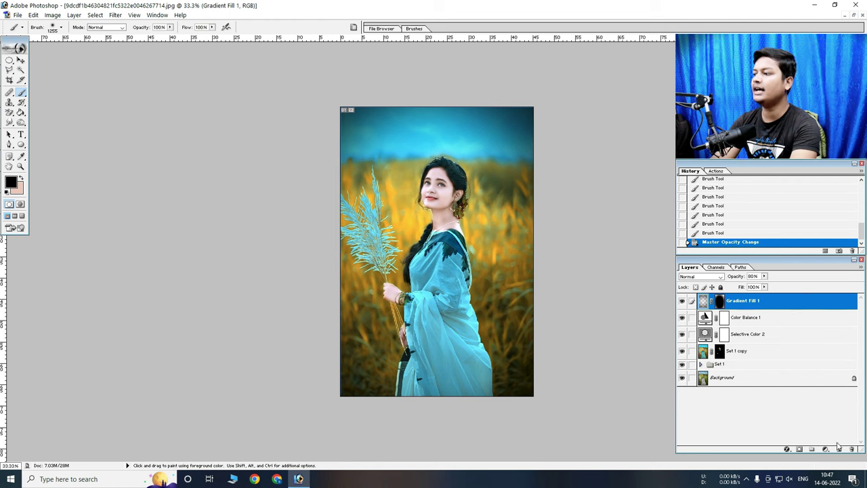
{"action": "left_click", "coordinate": [825, 449]}
Add a Brightness/Contrast layer with Brightness 10 and Contrast 5
{"action": "left_click", "coordinate": [796, 361]}
{"action": "type", "text": "10"}
{"action": "double_click", "coordinate": [188, 144]}
{"action": "type", "text": "10"}
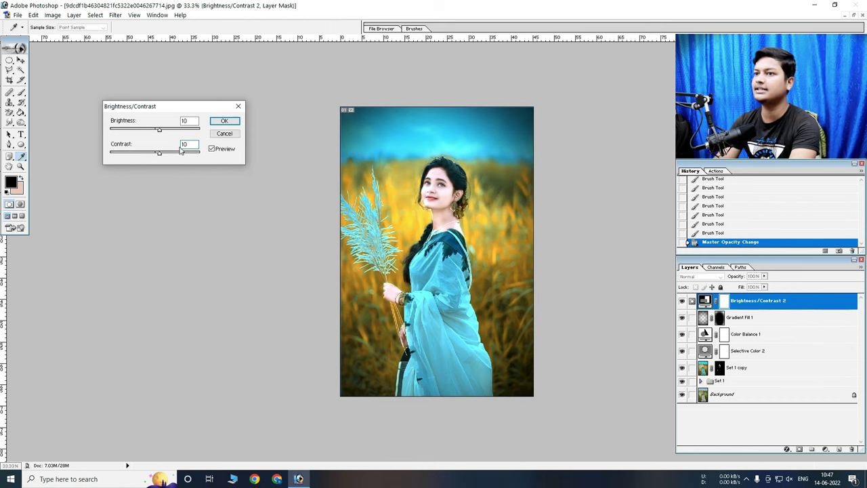
{"action": "type", "text": "5"}
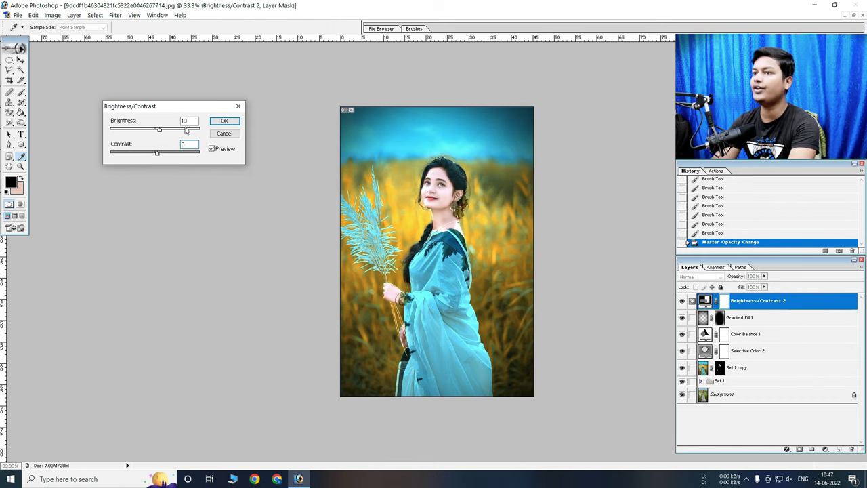
{"action": "left_click", "coordinate": [224, 122]}
{"action": "key", "text": "ctrl+plus"}
{"action": "key", "text": "ctrl+plus"}
{"action": "key", "text": "ctrl+minus"}
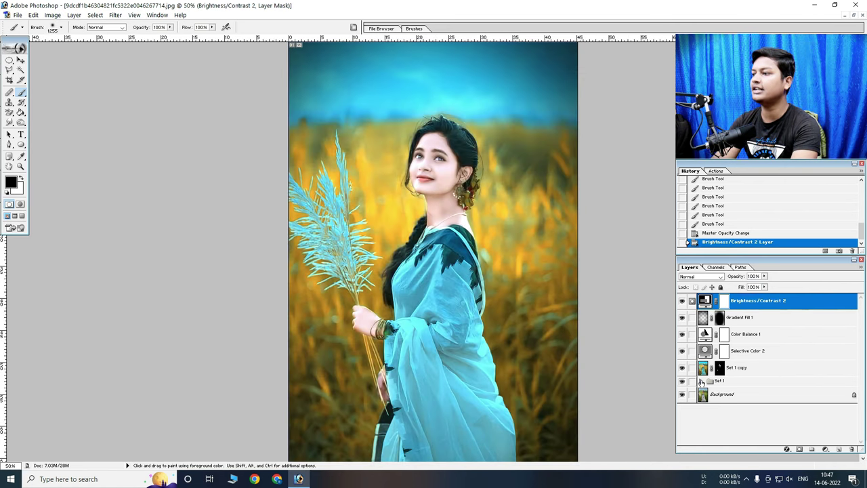
Move Set 1 copy, Selective Color 2, Color Balance 1 and Gradient Fill 1 into Set 1
{"action": "left_click", "coordinate": [701, 381]}
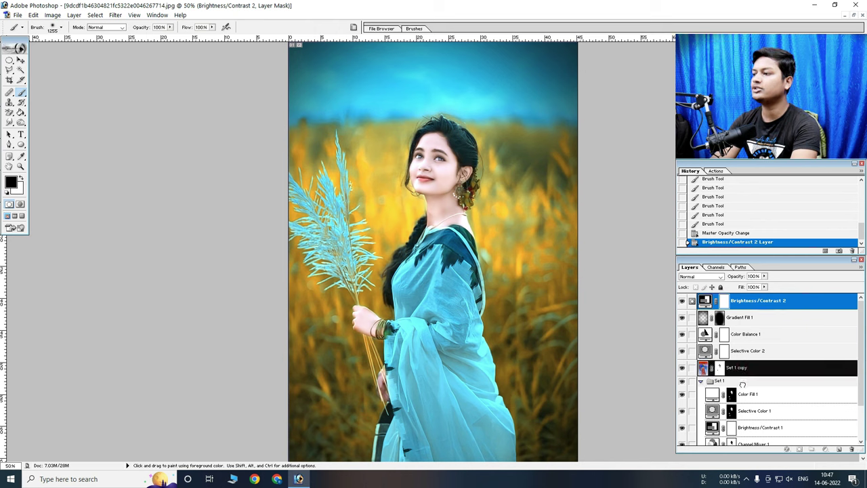
{"action": "left_click_drag", "start_coordinate": [741, 367], "coordinate": [744, 381]}
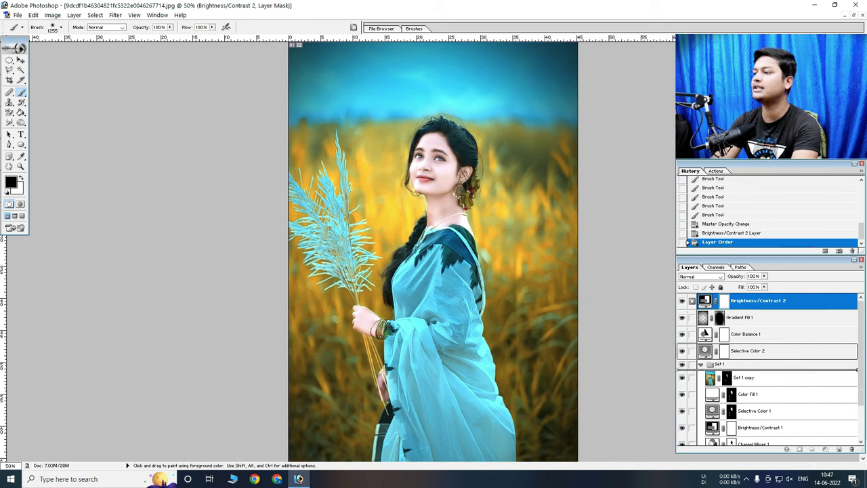
{"action": "left_click_drag", "start_coordinate": [749, 351], "coordinate": [749, 366]}
{"action": "left_click_drag", "start_coordinate": [748, 334], "coordinate": [748, 349]}
{"action": "mouse_move", "coordinate": [750, 318]}
{"action": "left_mouse_down"}
{"action": "mouse_move", "coordinate": [748, 329]}
{"action": "mouse_move", "coordinate": [747, 319]}
{"action": "left_mouse_up"}
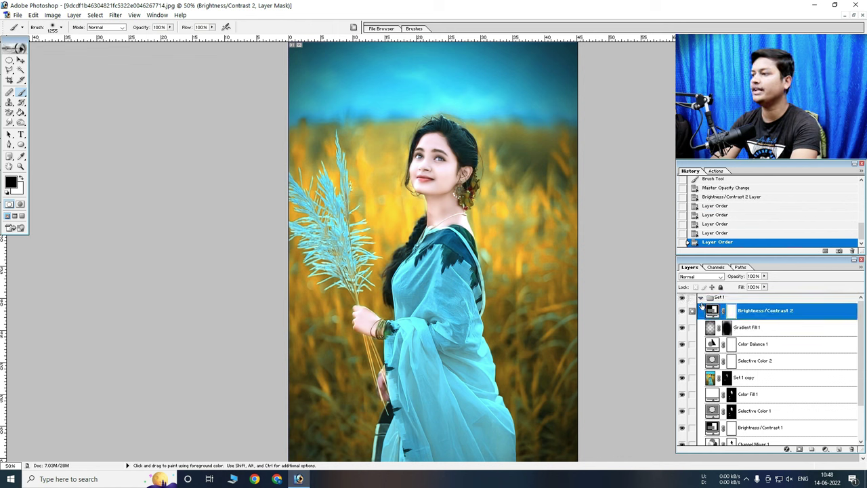
Collapse Set 1, then hide and reshow it to compare the grade against the original
{"action": "left_click", "coordinate": [699, 300]}
{"action": "left_click", "coordinate": [683, 297]}
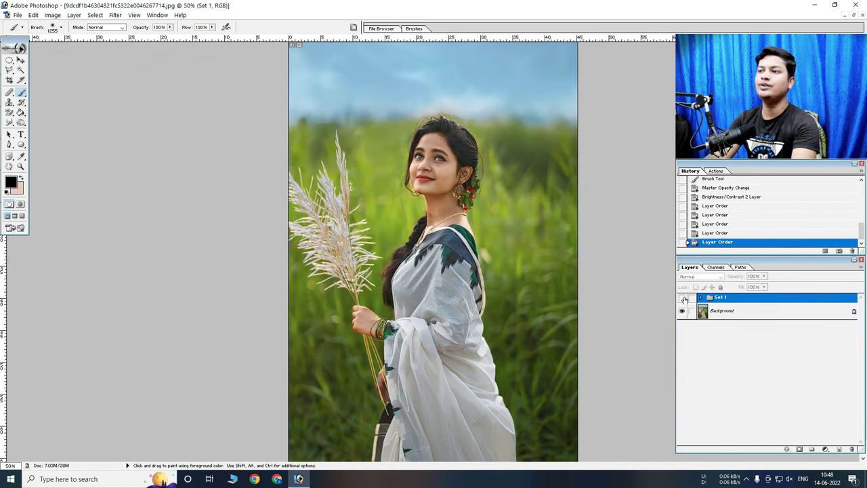
{"action": "left_click", "coordinate": [683, 297]}
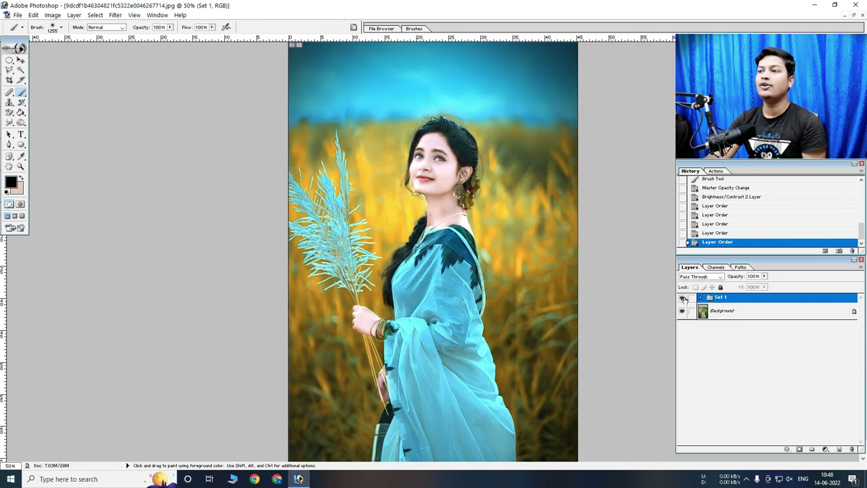